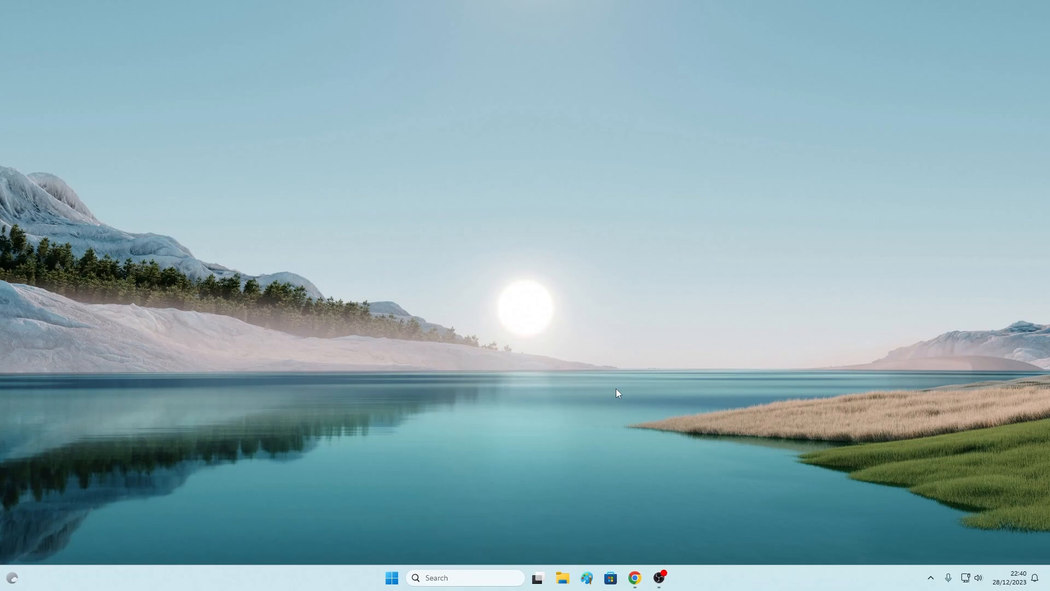
Open the Apache Friends Download XAMPP page from Chrome's search results
{"action": "left_click", "coordinate": [634, 581]}
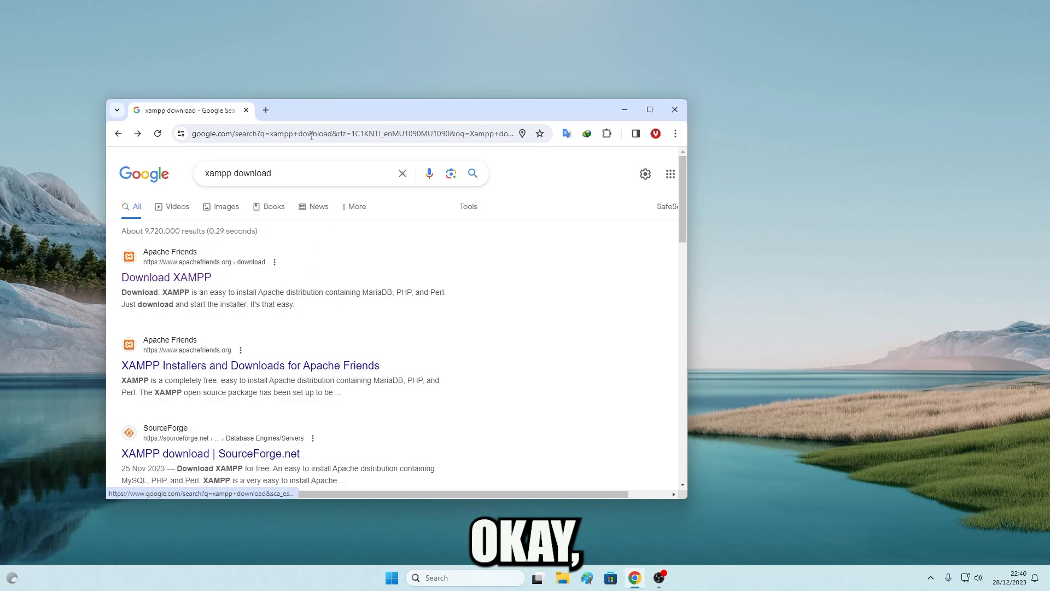
{"action": "left_click_drag", "start_coordinate": [432, 120], "coordinate": [456, 130]}
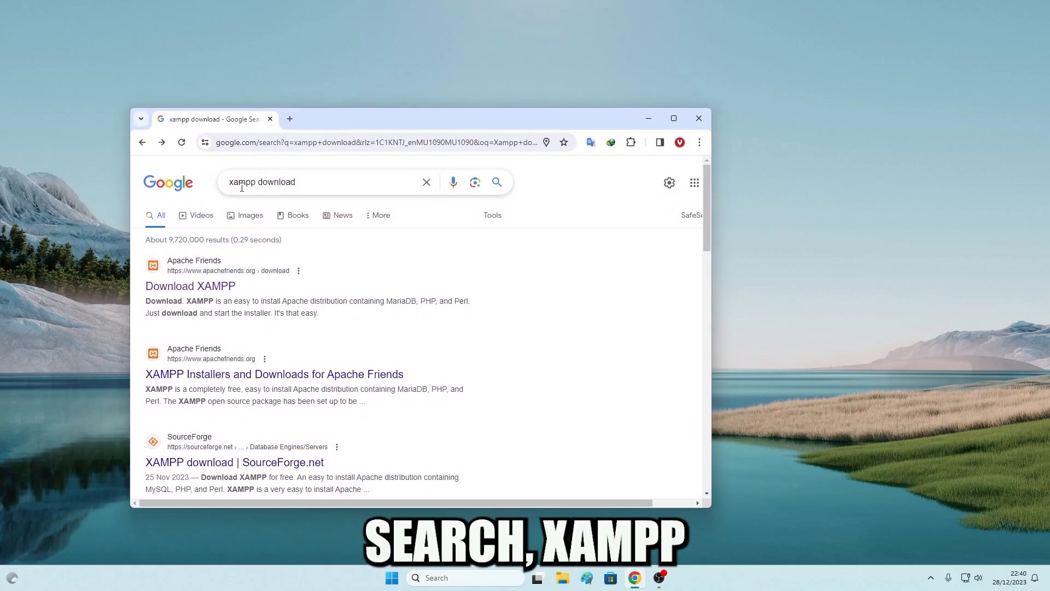
{"action": "left_click", "coordinate": [188, 286]}
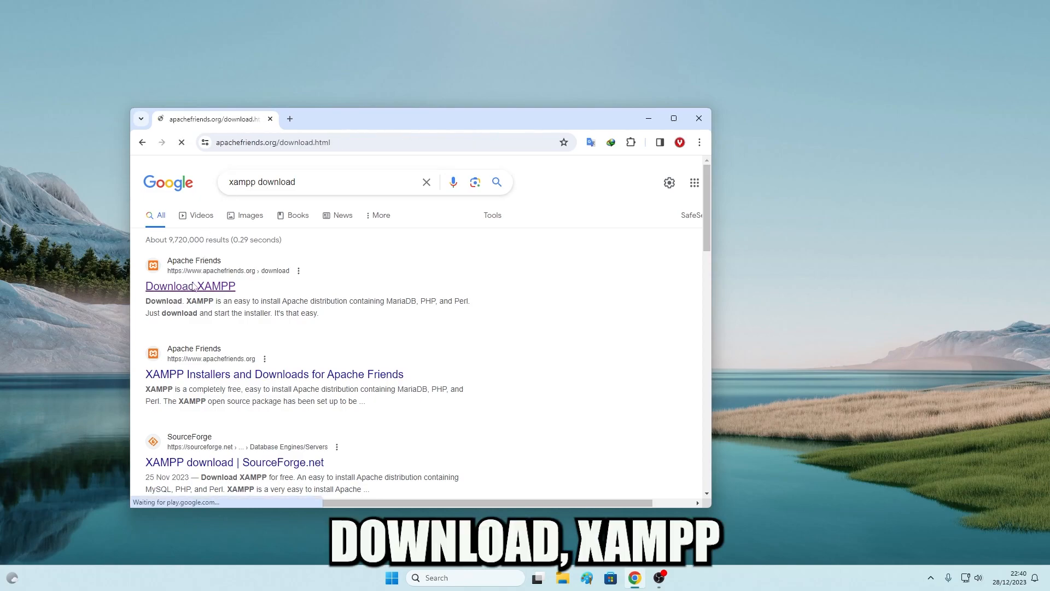
{"action": "scroll", "coordinate": [271, 300], "scroll_direction": "down", "scroll_amount": 1}
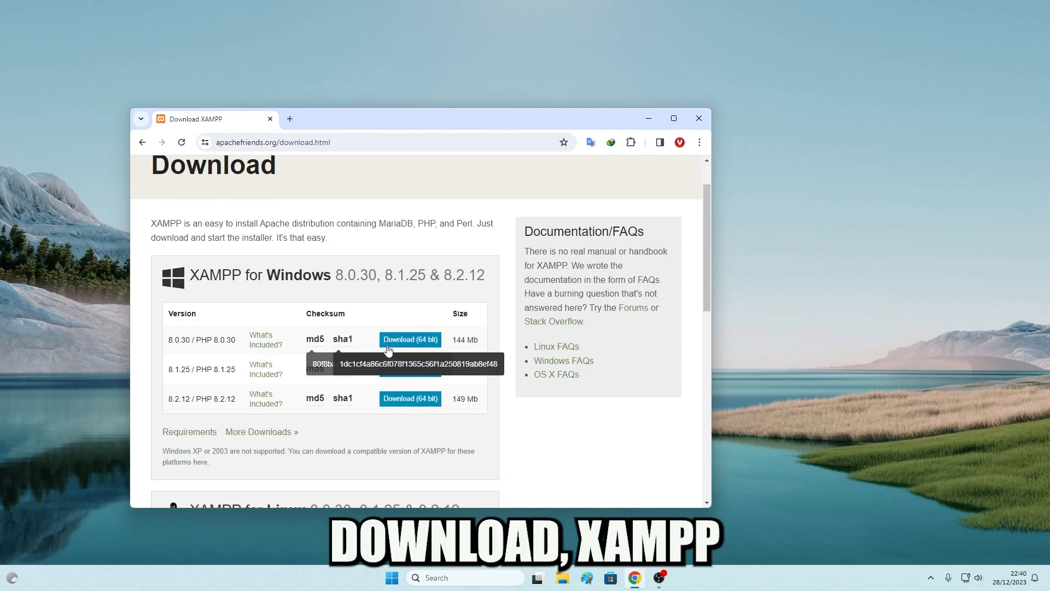
{"action": "left_click_drag", "start_coordinate": [232, 280], "coordinate": [343, 279]}
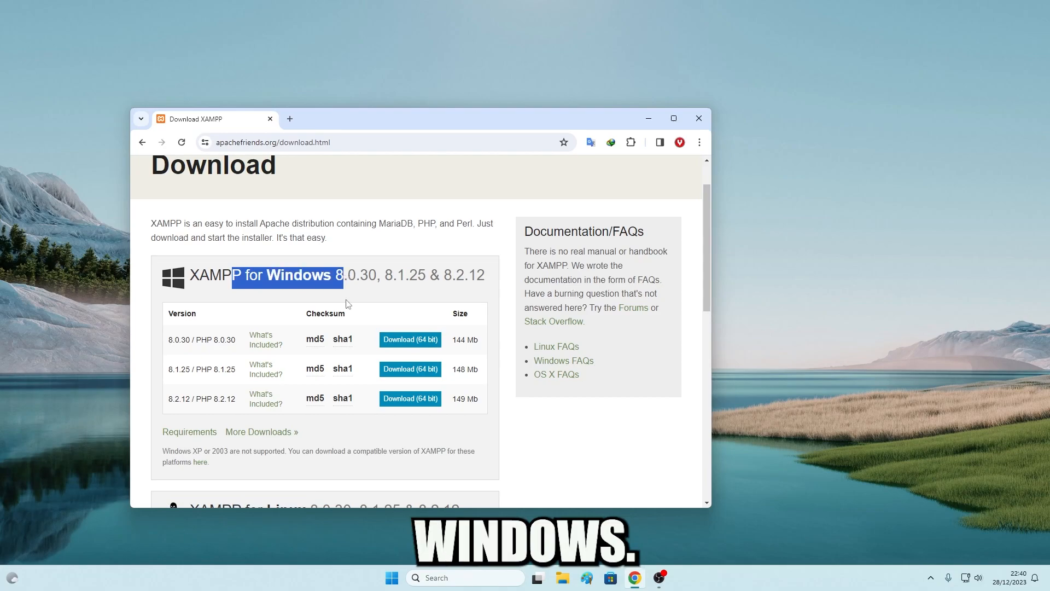
Download the XAMPP 8.0.30 64-bit Windows installer and return to the Download XAMPP page
{"action": "left_click", "coordinate": [413, 343]}
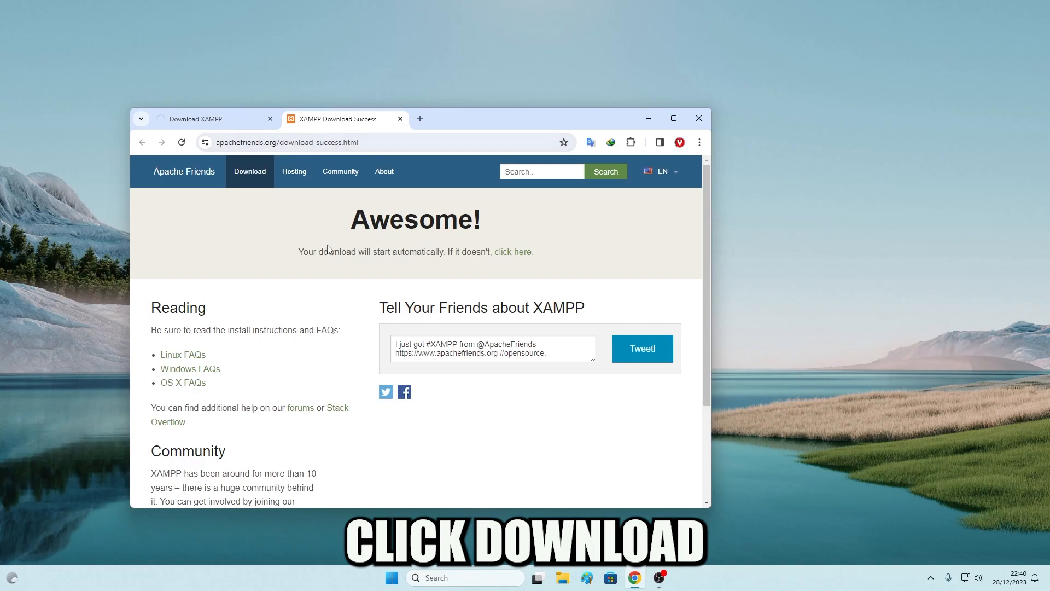
{"action": "left_click", "coordinate": [230, 120]}
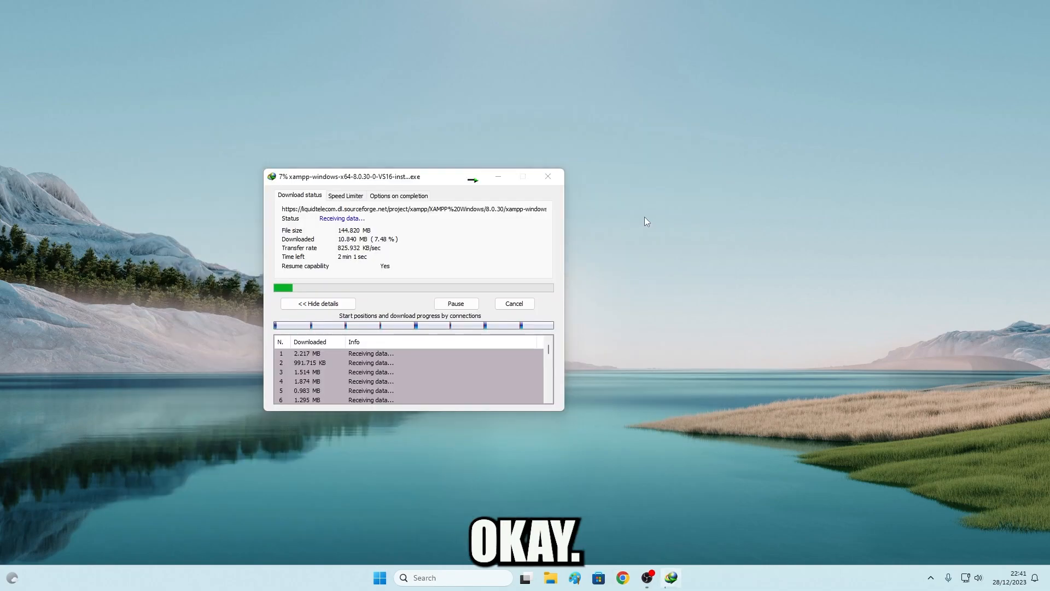
{"action": "right_click", "coordinate": [644, 217]}
Open the finished XAMPP installer from IDM and approve the UAC prompt
{"action": "left_click", "coordinate": [668, 264]}
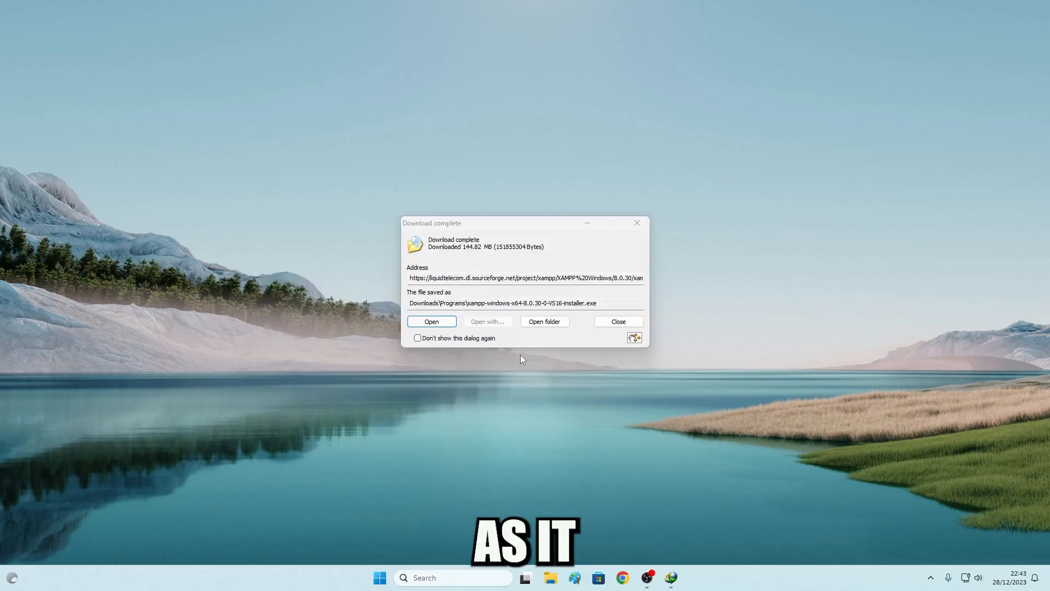
{"action": "left_click", "coordinate": [447, 324]}
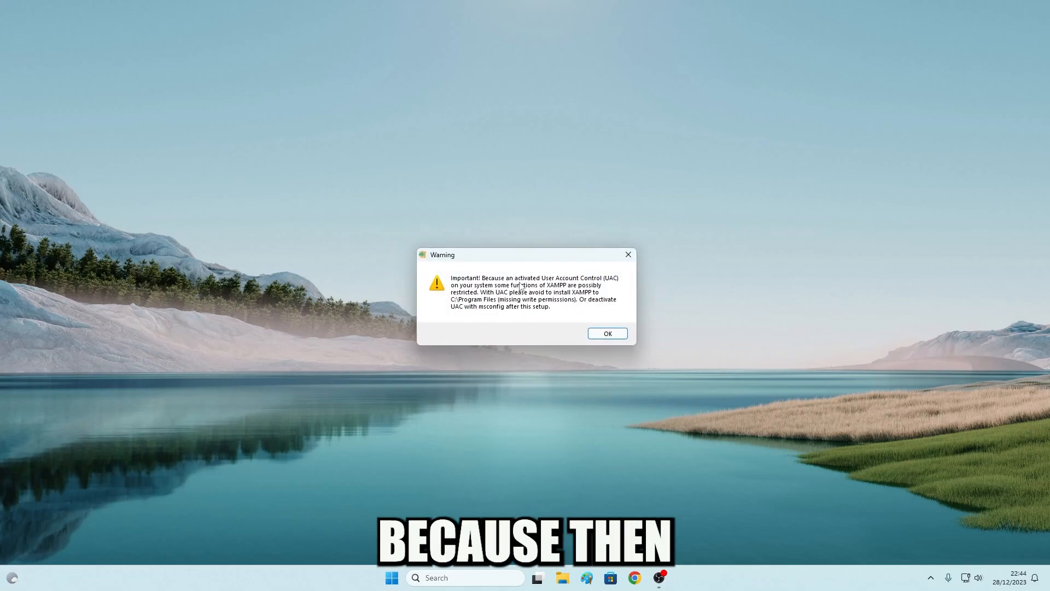
Dismiss the UAC warning and install with default components, C:\xampp folder and default language
{"action": "left_click", "coordinate": [621, 336]}
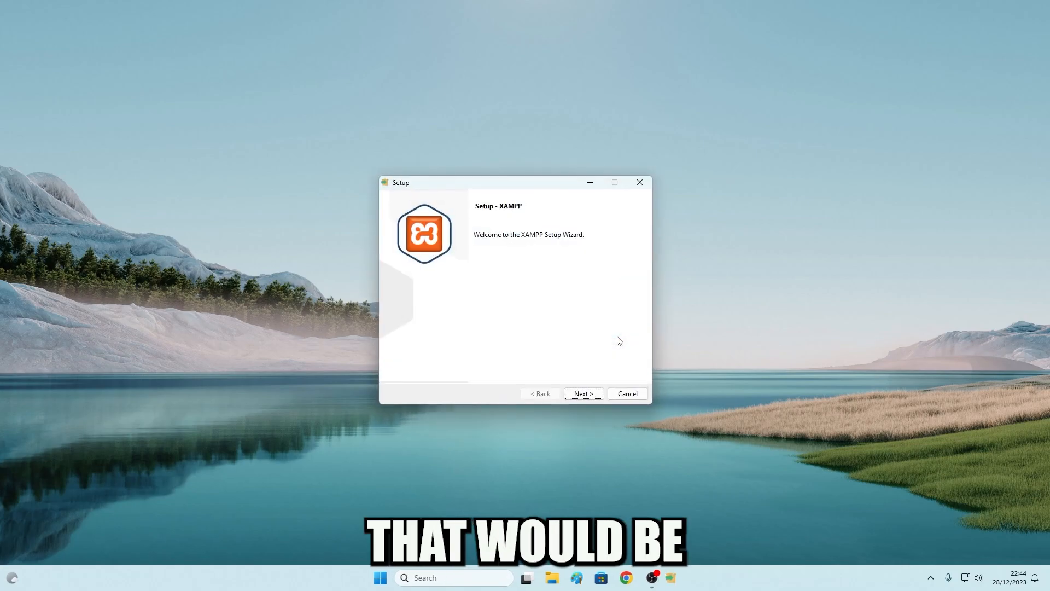
{"action": "left_click", "coordinate": [587, 393]}
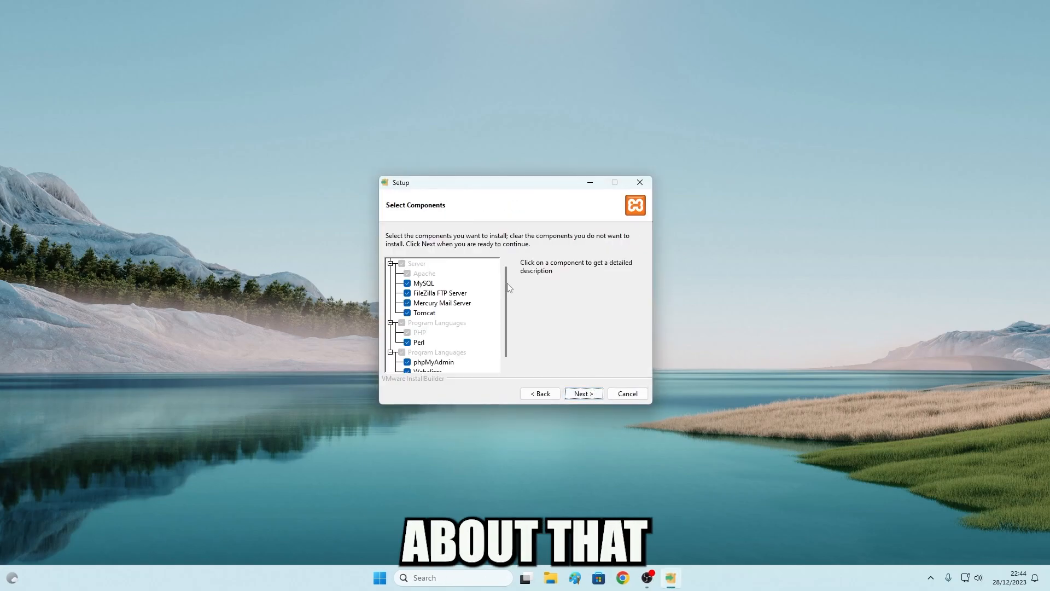
{"action": "left_click_drag", "start_coordinate": [510, 288], "coordinate": [507, 369]}
{"action": "scroll", "coordinate": [412, 288], "scroll_direction": "up", "scroll_amount": 1}
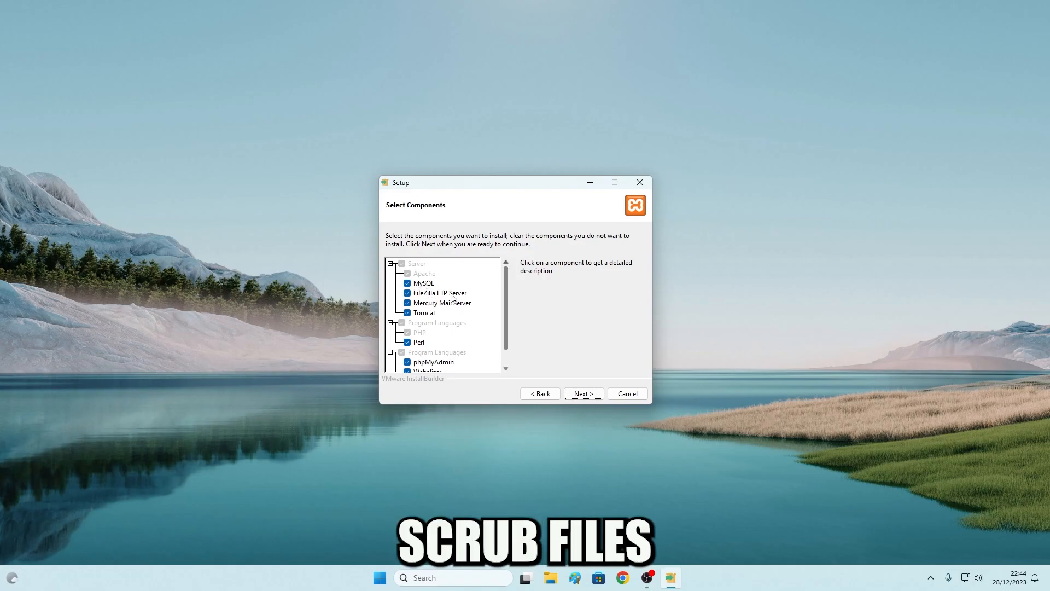
{"action": "left_click_drag", "start_coordinate": [509, 295], "coordinate": [509, 264]}
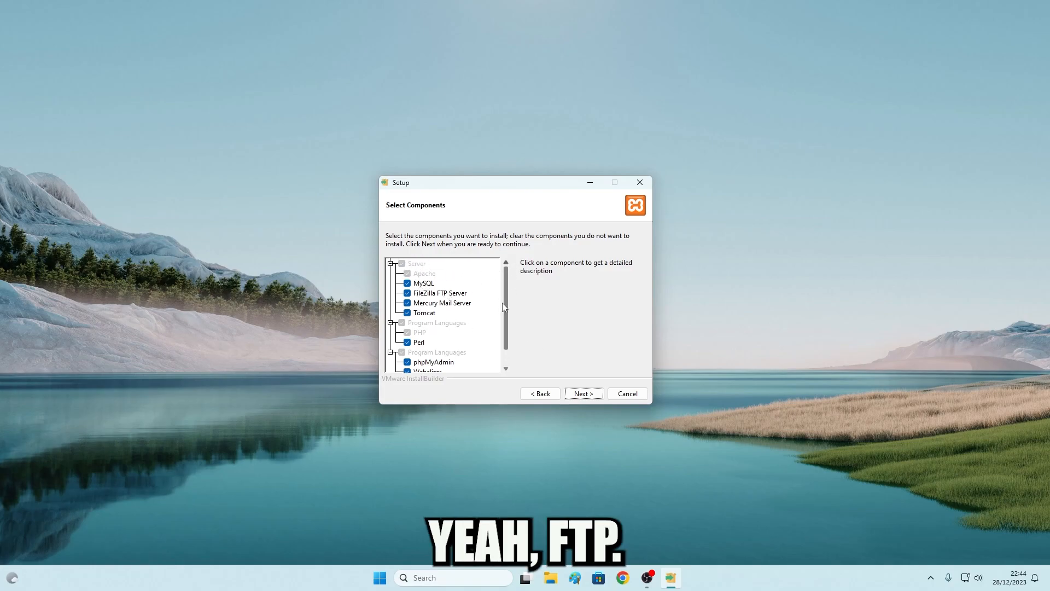
{"action": "scroll", "coordinate": [504, 306], "scroll_direction": "down", "scroll_amount": 1}
{"action": "left_click", "coordinate": [584, 394]}
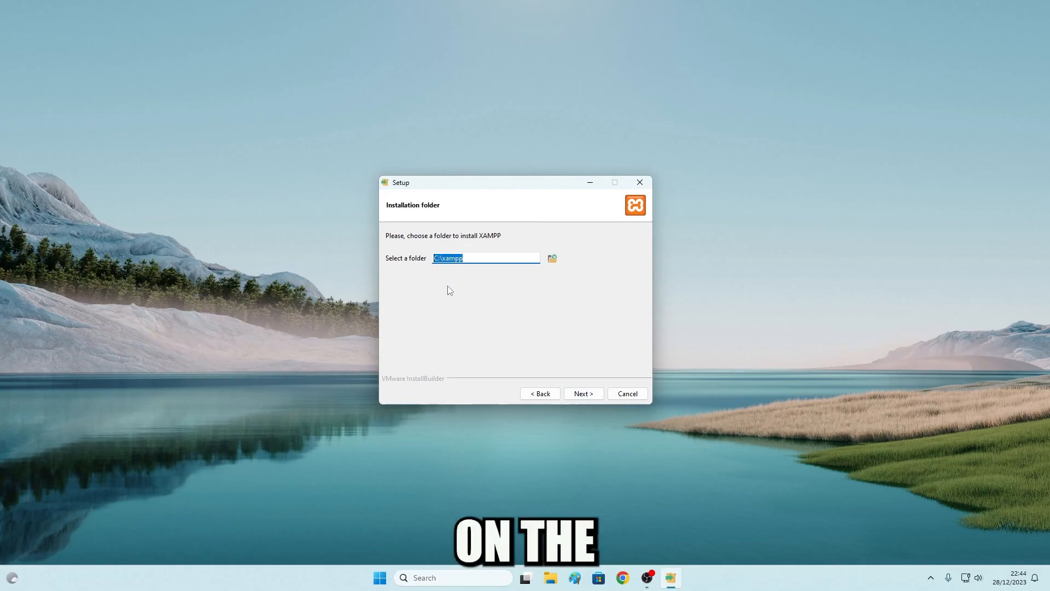
{"action": "left_click", "coordinate": [594, 394]}
{"action": "left_click", "coordinate": [595, 395]}
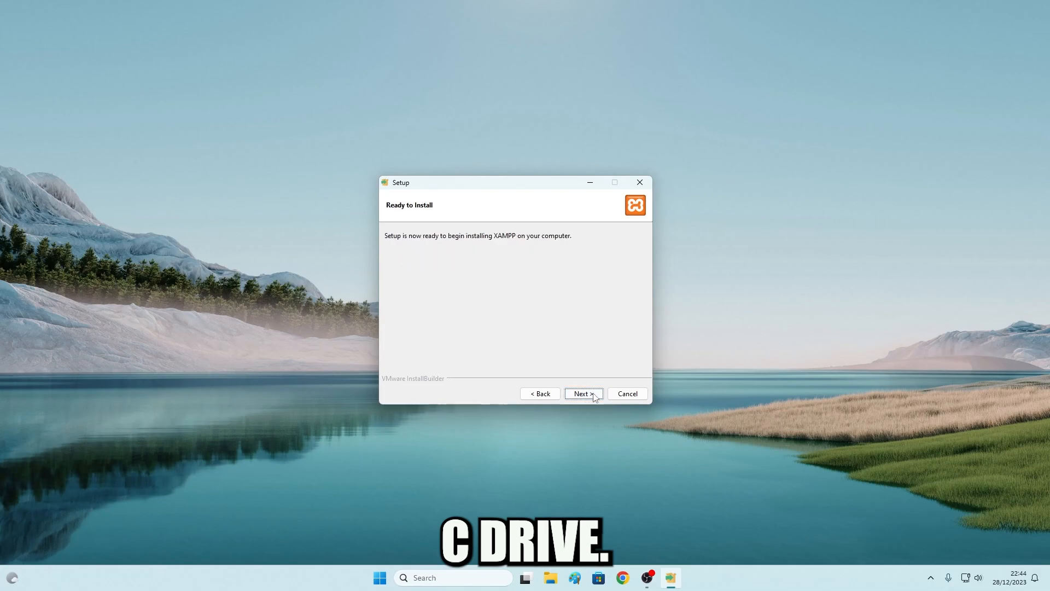
{"action": "left_click", "coordinate": [594, 395]}
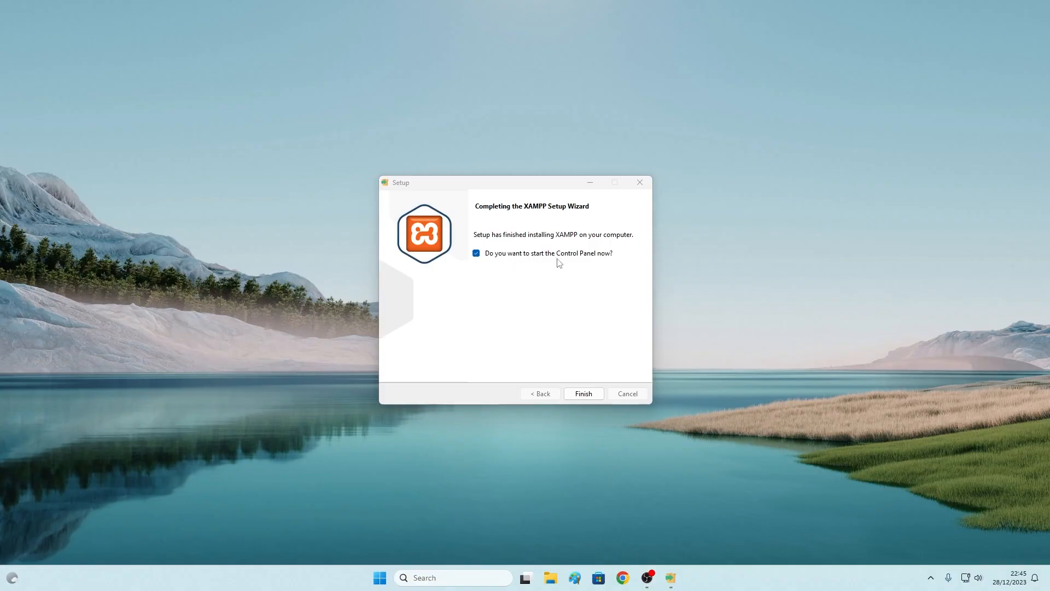
Finish setup, centre the XAMPP Control Panel, and start Apache and MySQL
{"action": "left_click", "coordinate": [588, 393]}
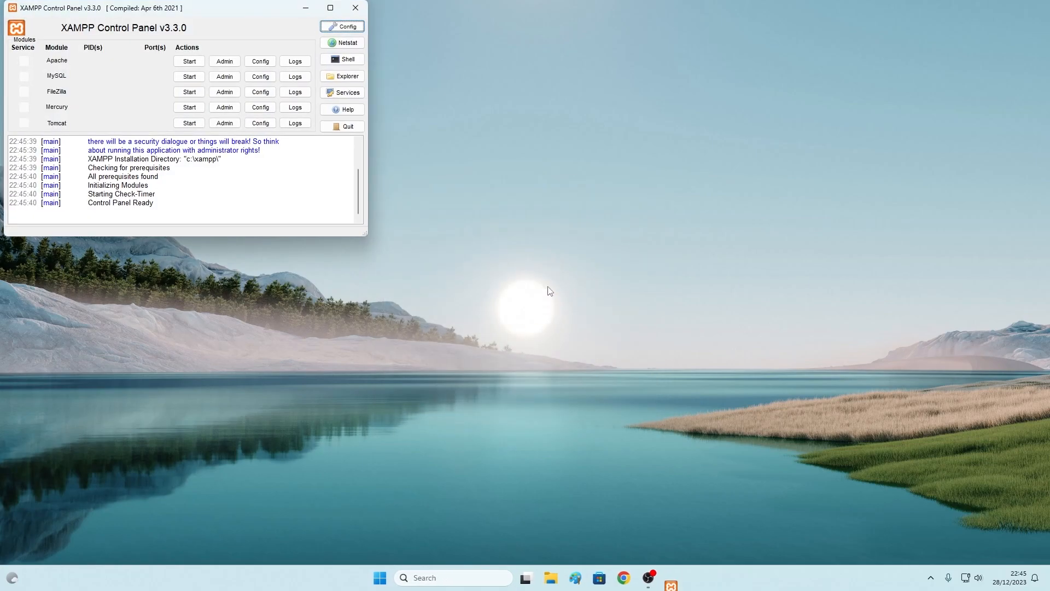
{"action": "left_click_drag", "start_coordinate": [220, 8], "coordinate": [520, 157]}
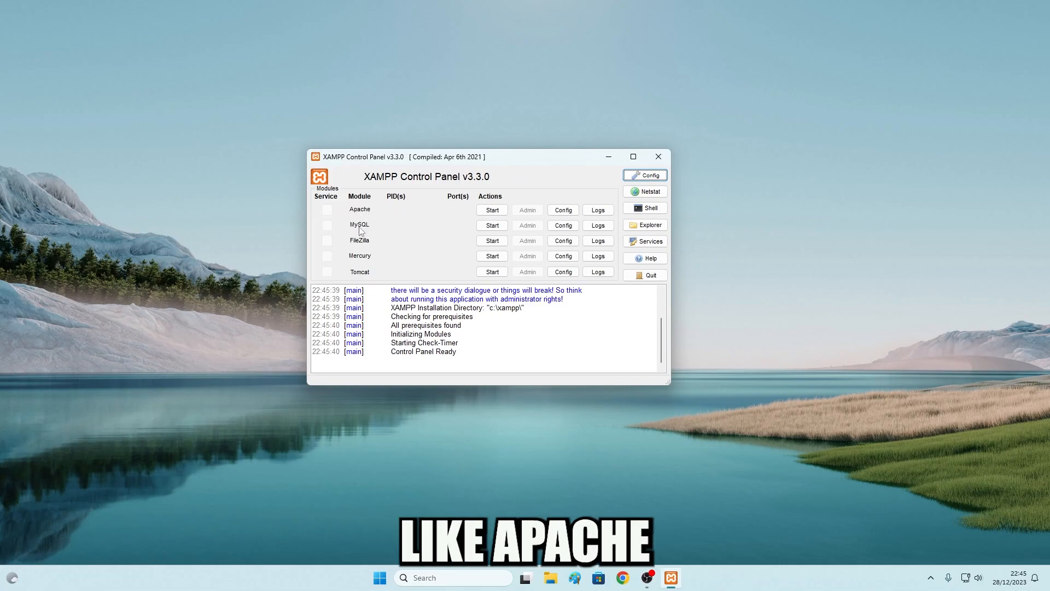
{"action": "left_click", "coordinate": [484, 212]}
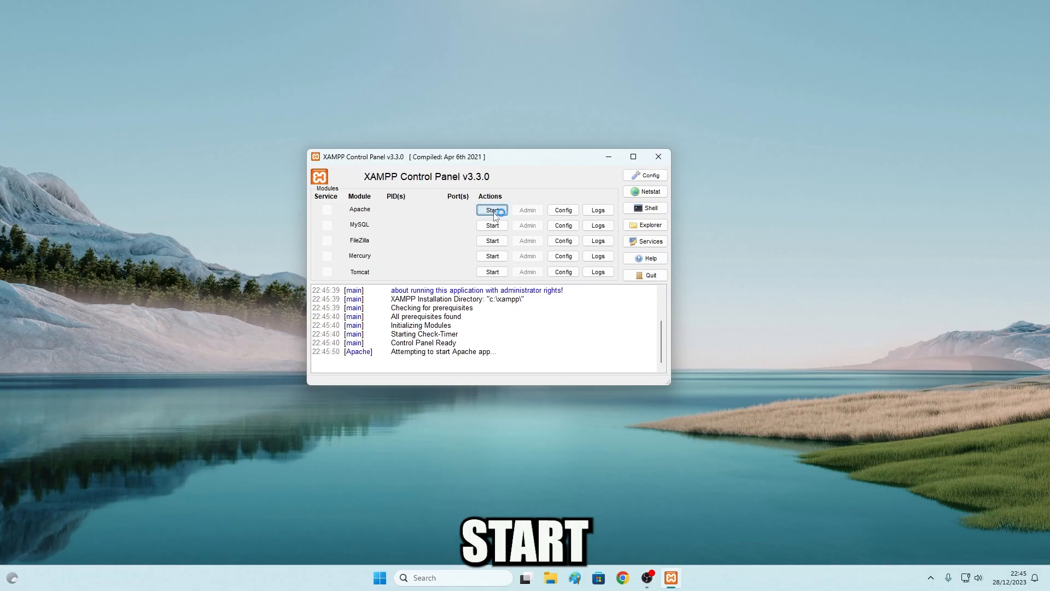
{"action": "left_click", "coordinate": [492, 225]}
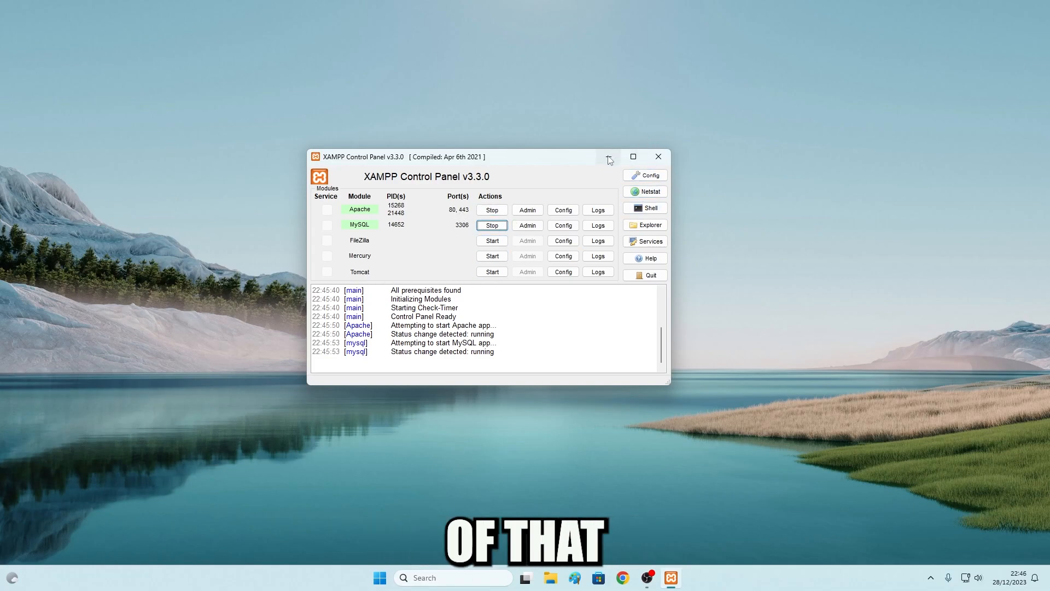
Locate the C:\xampp folder in File Explorer by browsing Local Disk (C:)
{"action": "left_click", "coordinate": [645, 225]}
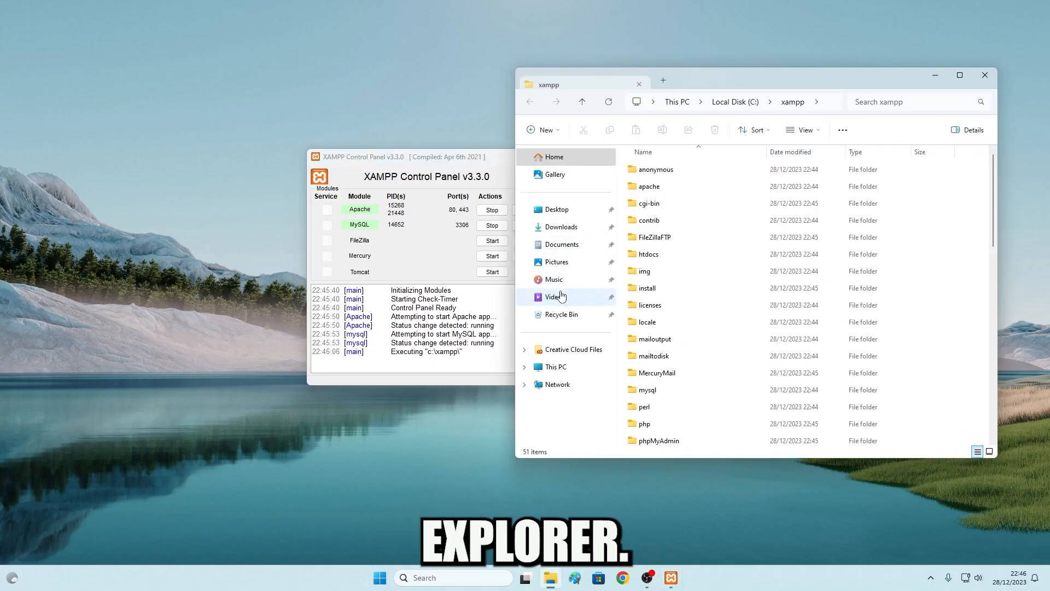
{"action": "left_click_drag", "start_coordinate": [736, 96], "coordinate": [590, 101]}
{"action": "left_click", "coordinate": [818, 92]}
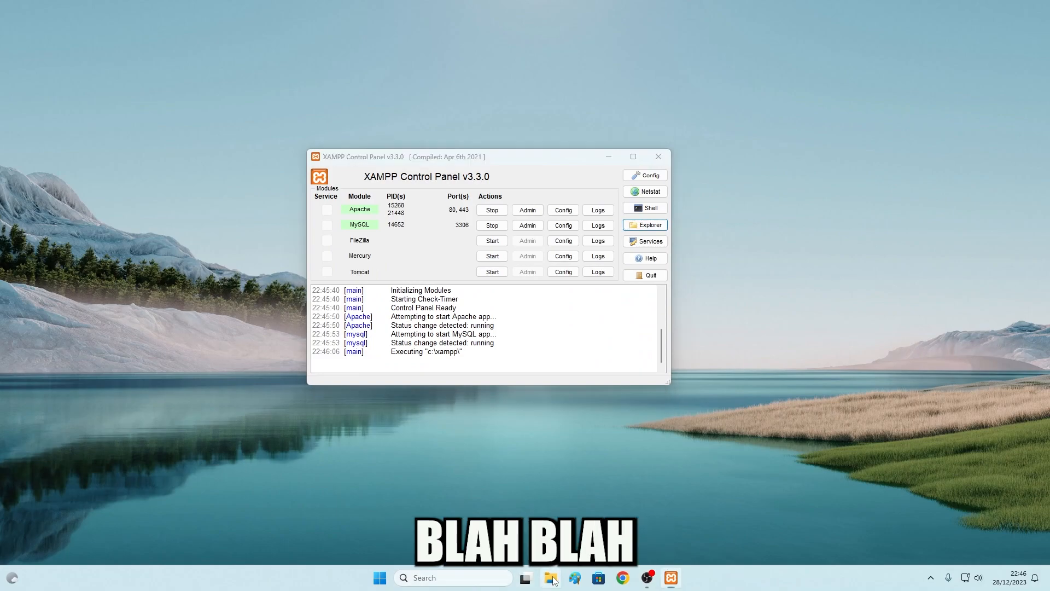
{"action": "left_click", "coordinate": [550, 577]}
{"action": "left_click", "coordinate": [390, 383]}
{"action": "double_click", "coordinate": [541, 206]}
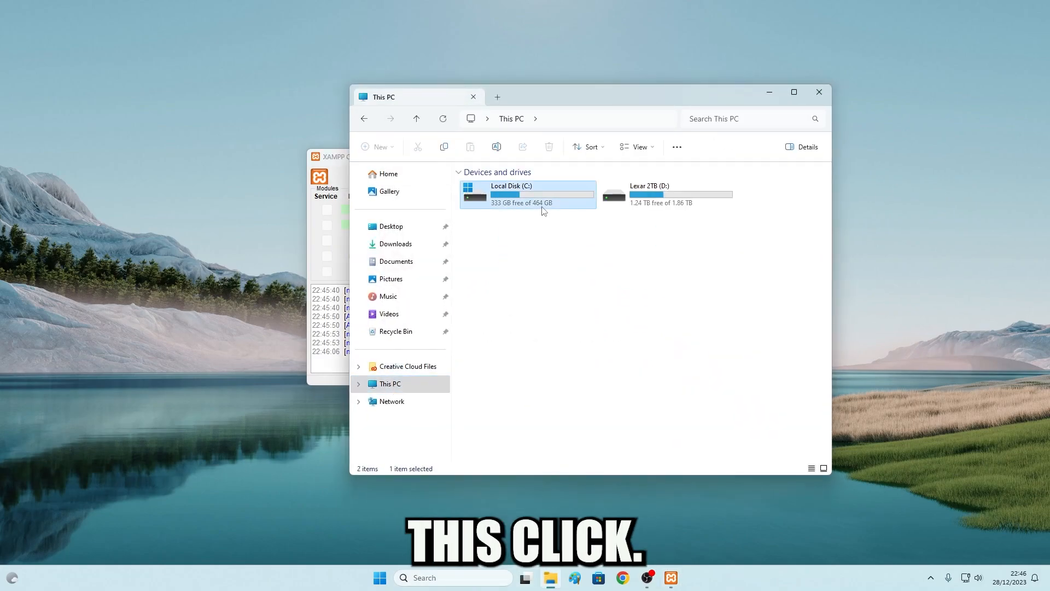
{"action": "left_click", "coordinate": [495, 324]}
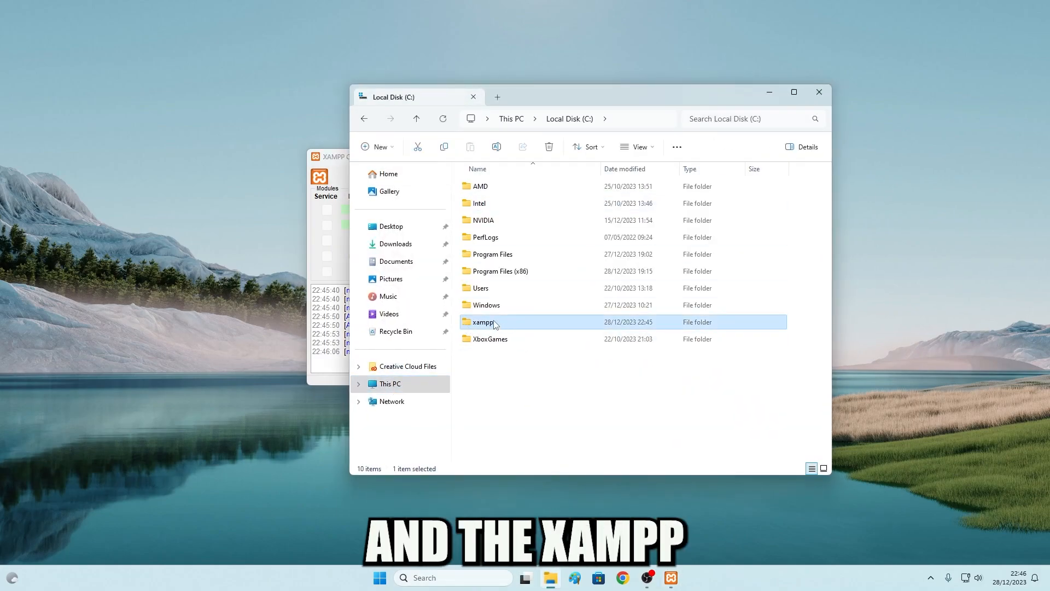
{"action": "left_click", "coordinate": [819, 92]}
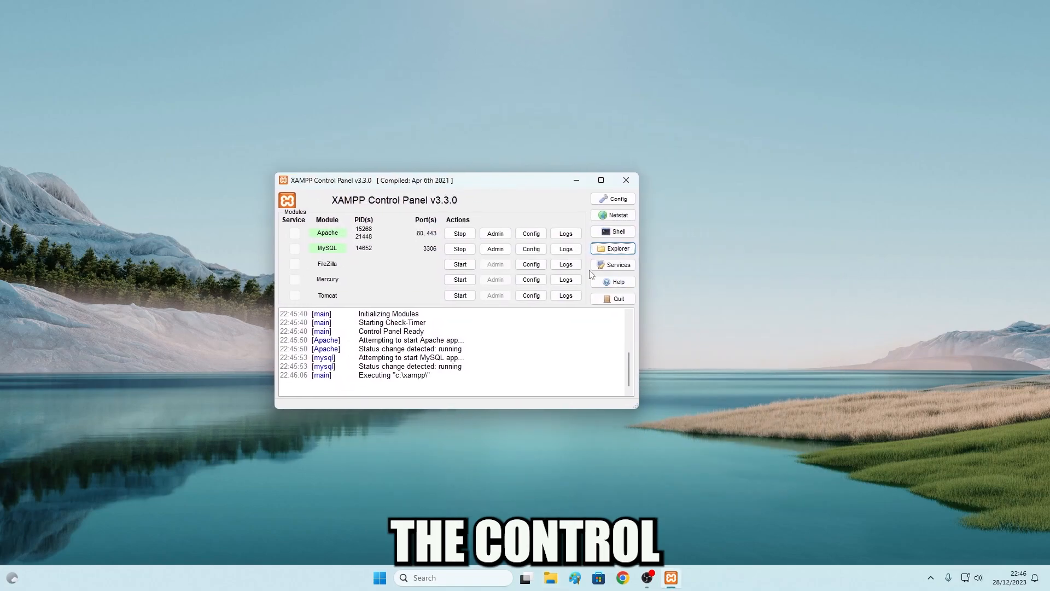
Open C:\xampp\htdocs in an enlarged Explorer window and select index.php
{"action": "left_click", "coordinate": [619, 250]}
{"action": "left_click_drag", "start_coordinate": [667, 100], "coordinate": [554, 93]}
{"action": "left_click", "coordinate": [580, 184]}
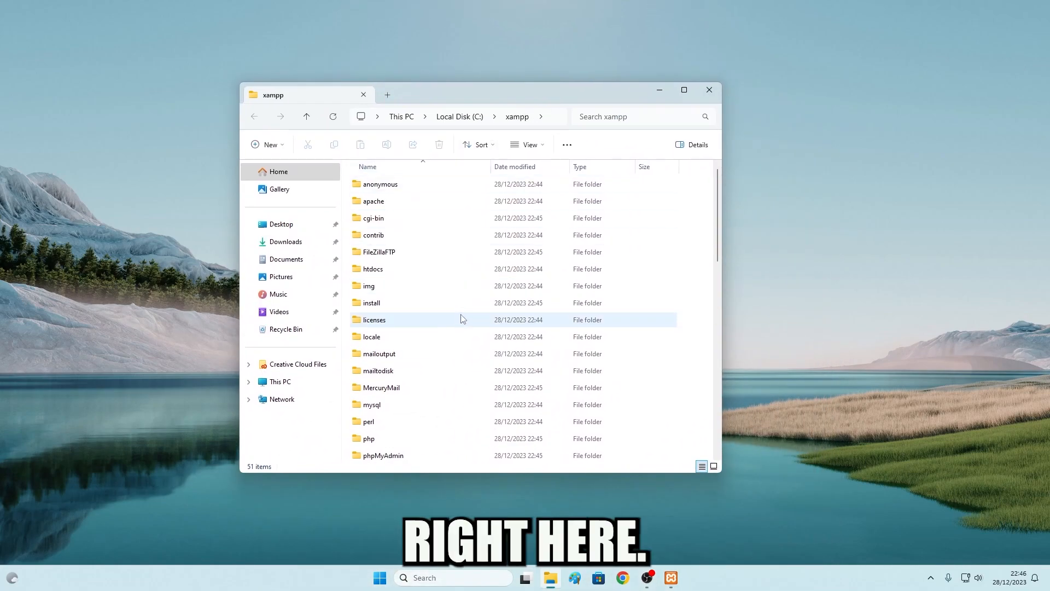
{"action": "left_click_drag", "start_coordinate": [722, 484], "coordinate": [780, 497]}
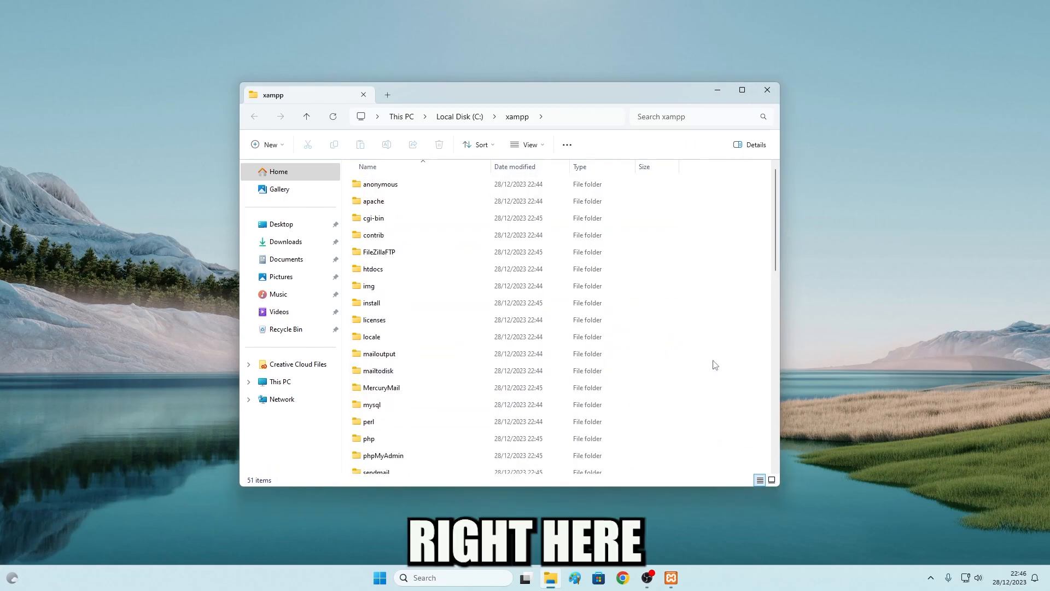
{"action": "double_click", "coordinate": [427, 276]}
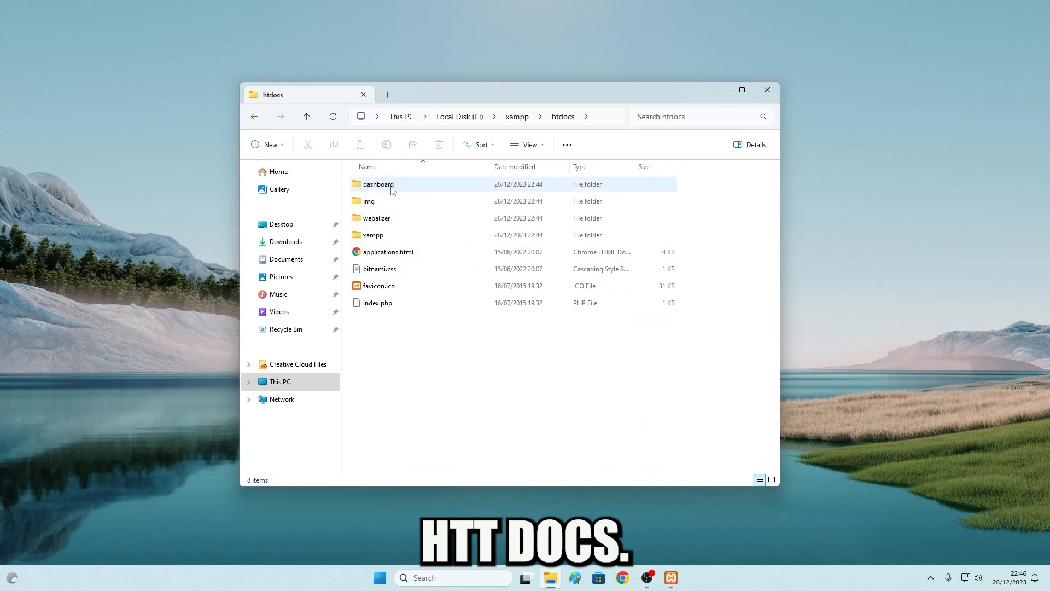
{"action": "left_click", "coordinate": [392, 188]}
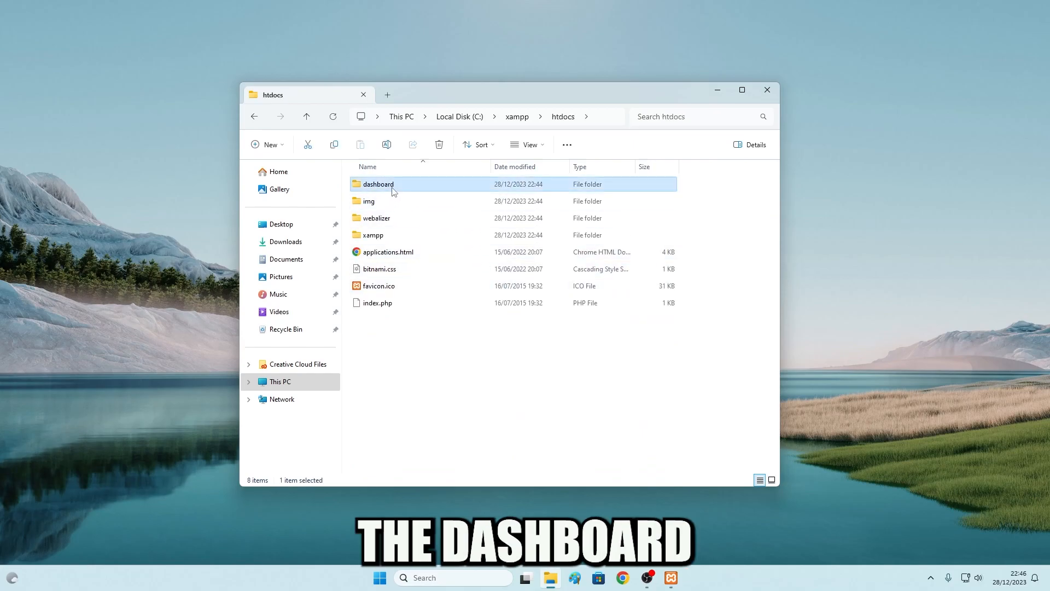
{"action": "left_click", "coordinate": [386, 325]}
{"action": "left_click", "coordinate": [402, 302]}
Open index.php in Notepad++, review its twelve lines, and close it unchanged
{"action": "right_click", "coordinate": [404, 304]}
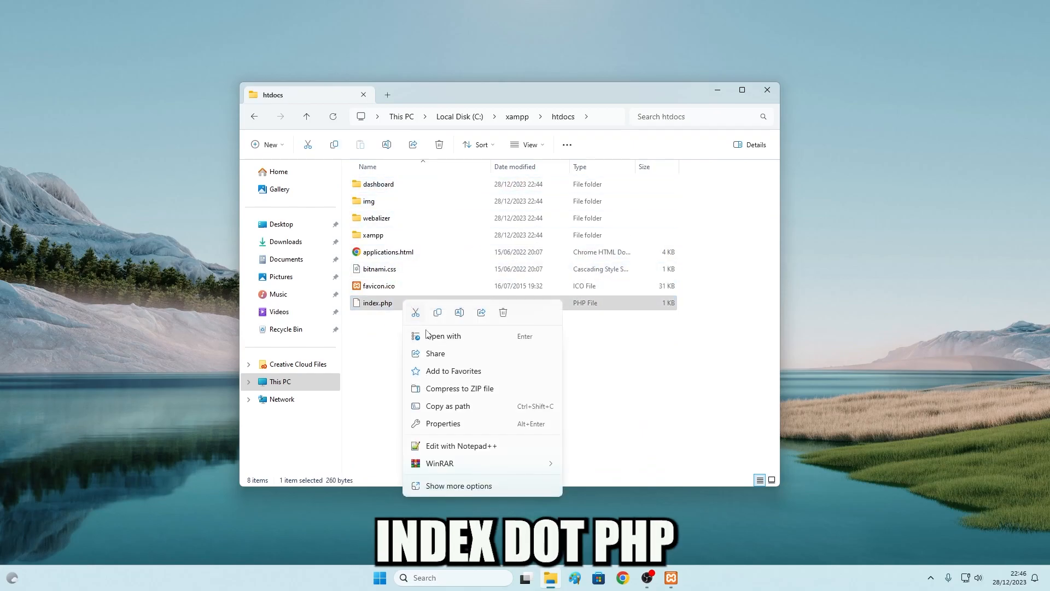
{"action": "left_click", "coordinate": [441, 446]}
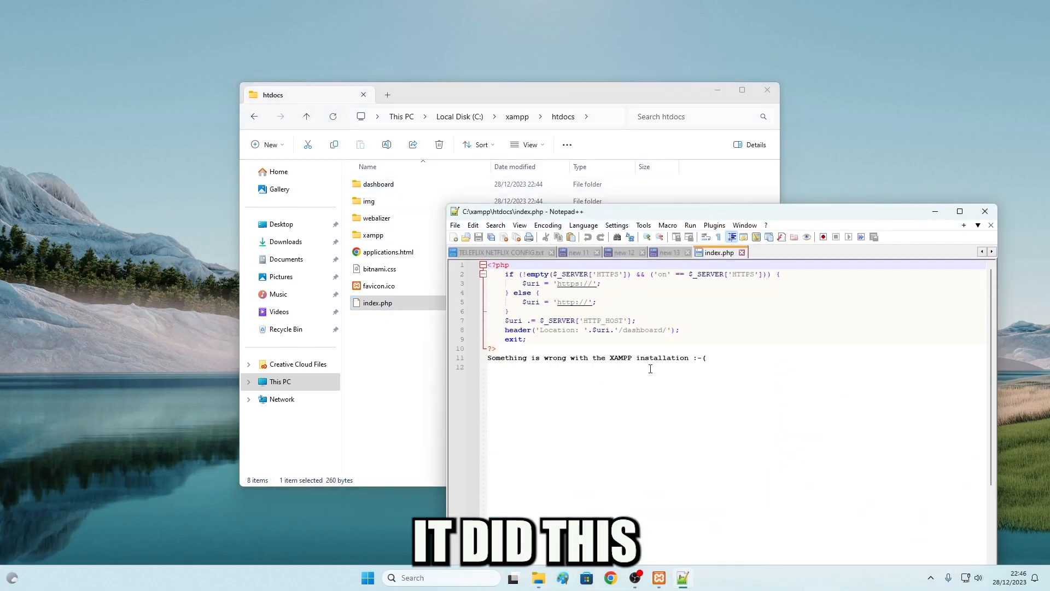
{"action": "left_click_drag", "start_coordinate": [638, 366], "coordinate": [535, 266]}
{"action": "left_click", "coordinate": [633, 320]}
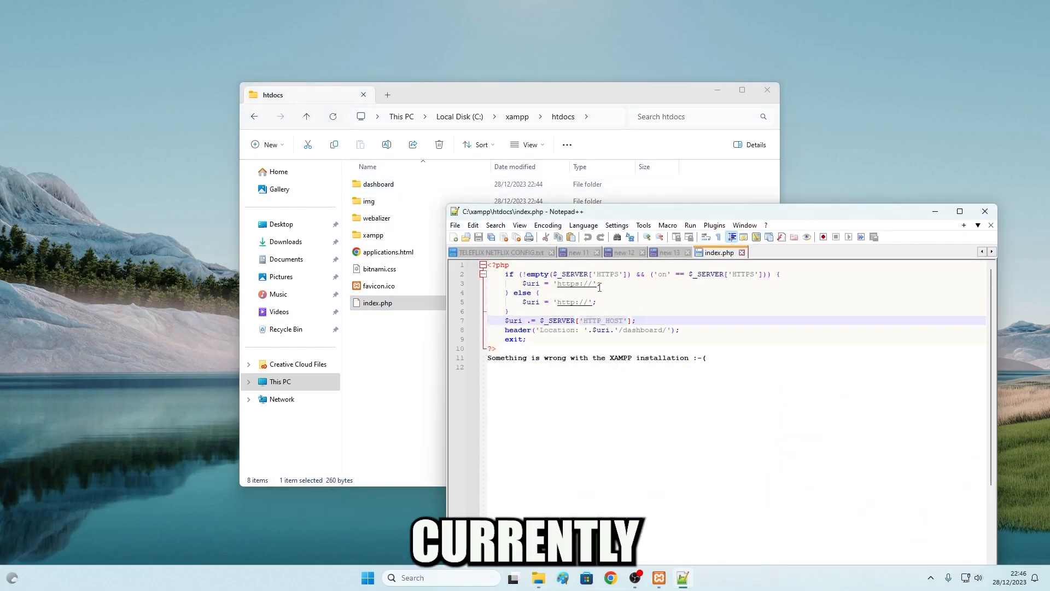
{"action": "left_click", "coordinate": [985, 211]}
{"action": "left_click", "coordinate": [573, 359]}
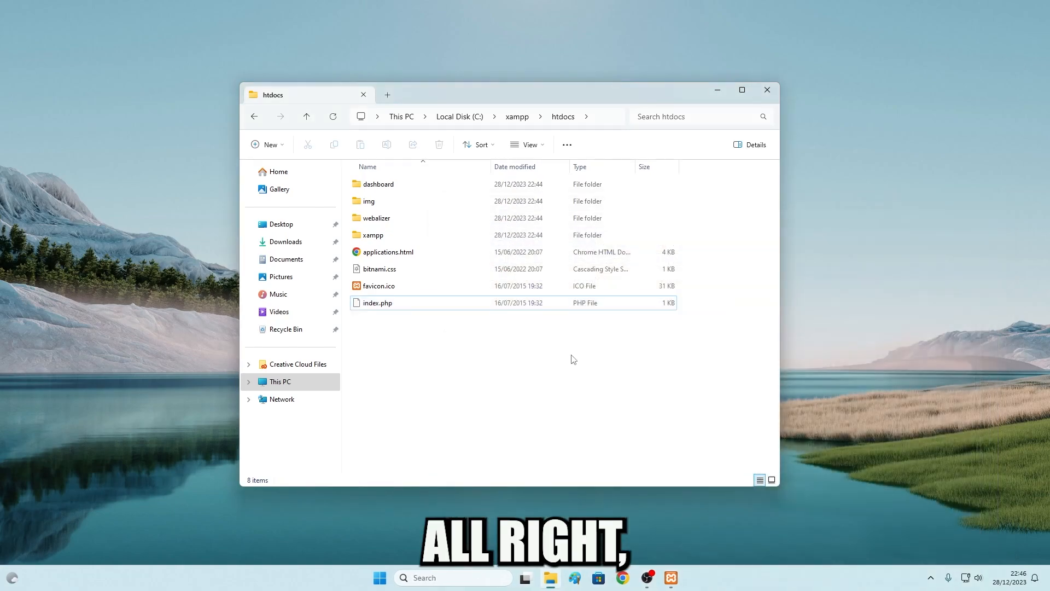
Browse the dashboard and xampp folders inside htdocs, returning to htdocs each time
{"action": "double_click", "coordinate": [383, 184]}
{"action": "scroll", "coordinate": [443, 350], "scroll_direction": "down", "scroll_amount": 3}
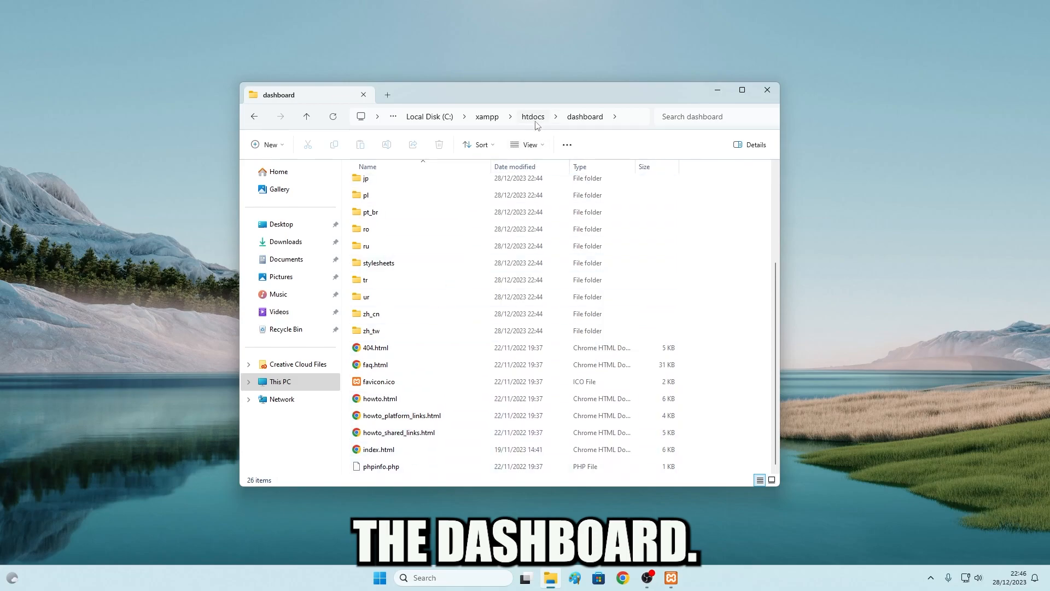
{"action": "key", "text": "alt+Left"}
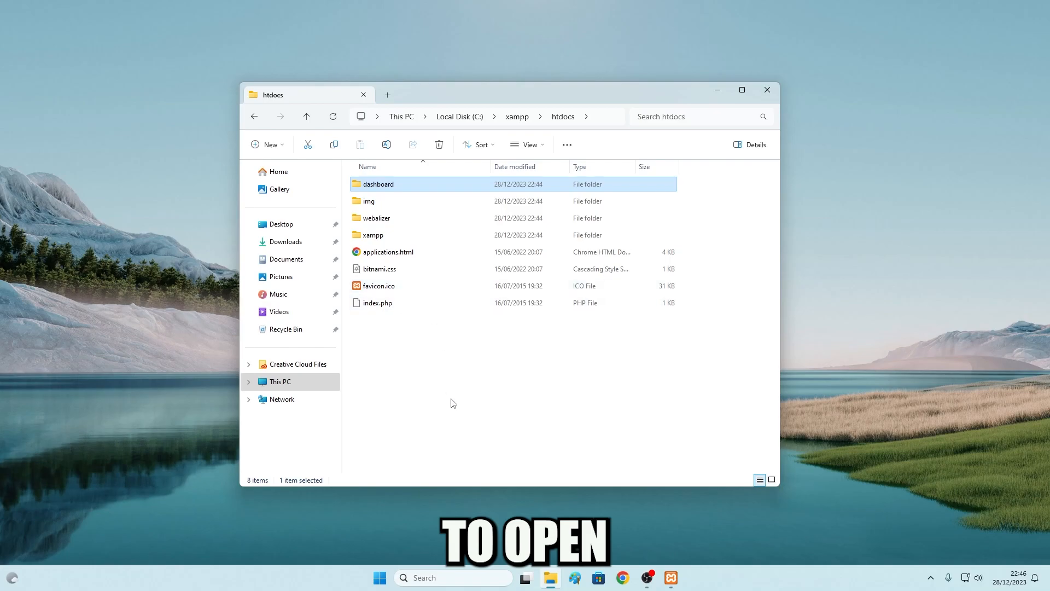
{"action": "double_click", "coordinate": [375, 235]}
{"action": "key", "text": "alt+Left"}
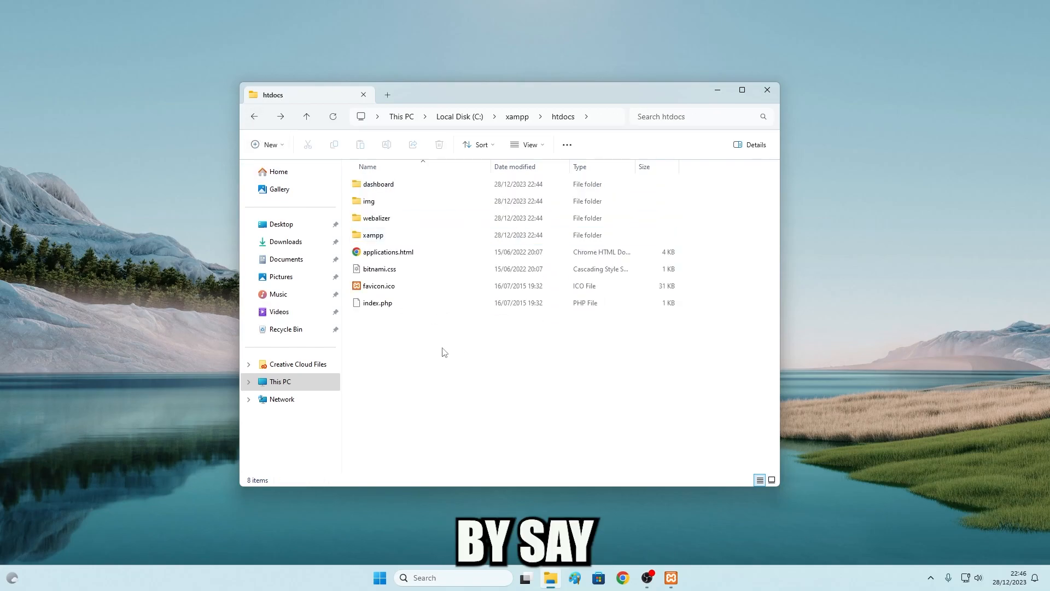
Create a new folder named yashvirgaming in htdocs
{"action": "right_click", "coordinate": [444, 352]}
{"action": "mouse_move", "coordinate": [541, 283]}
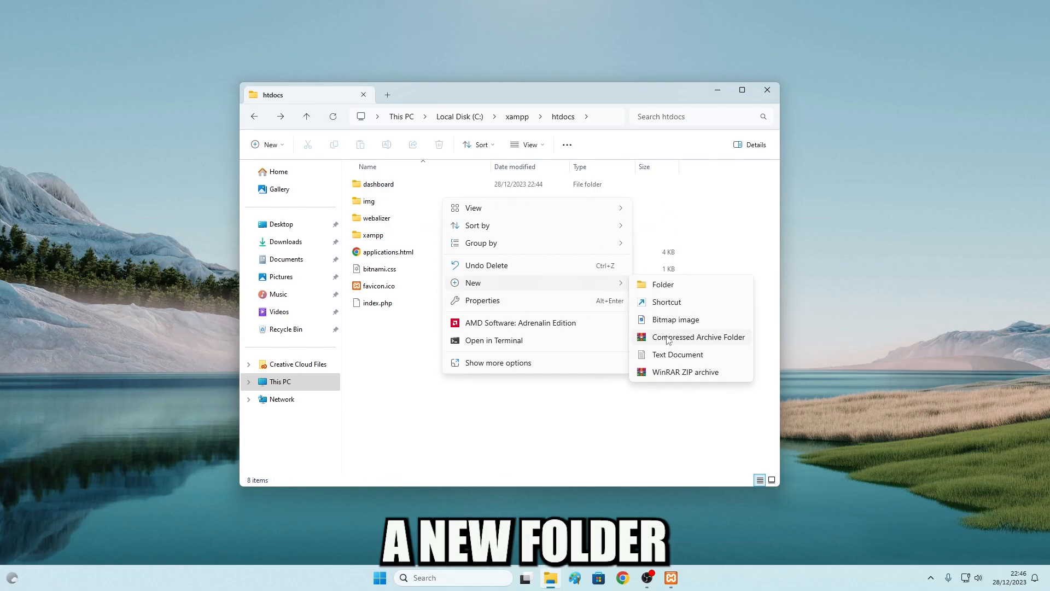
{"action": "left_click", "coordinate": [663, 285]}
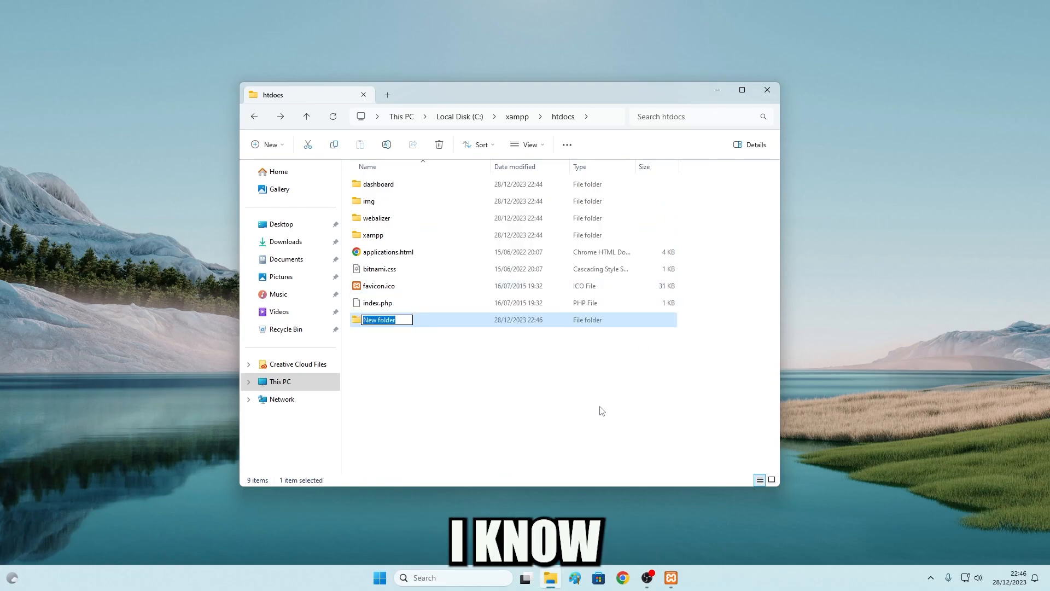
{"action": "type", "text": "y"}
{"action": "type", "text": "ahvi"}
{"action": "key", "text": "BackSpace"}
{"action": "key", "text": "BackSpace"}
{"action": "type", "text": "s"}
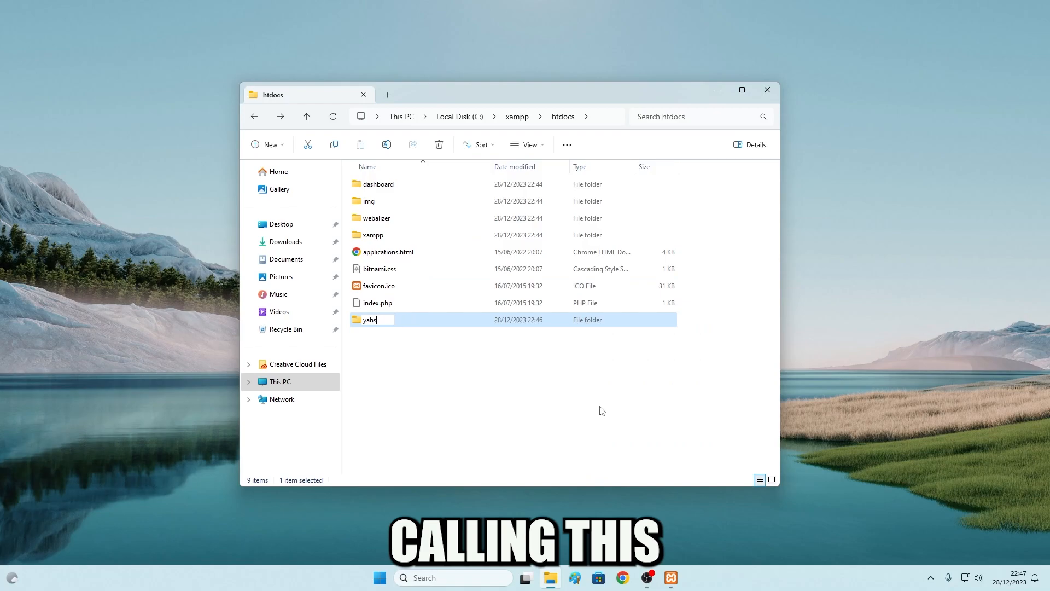
{"action": "type", "text": "hvirgaming"}
{"action": "key", "text": "Return"}
Load localhost/yashvirgaming in a new Chrome window to see its empty index
{"action": "left_click", "coordinate": [626, 576]}
{"action": "type", "text": "localhjo"}
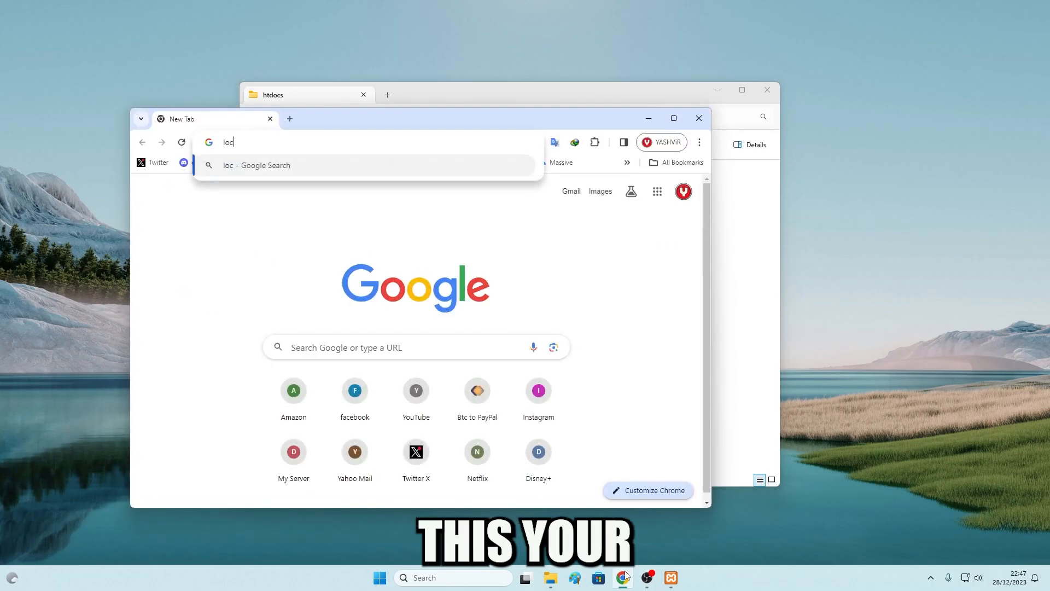
{"action": "key", "text": "BackSpace"}
{"action": "key", "text": "BackSpace"}
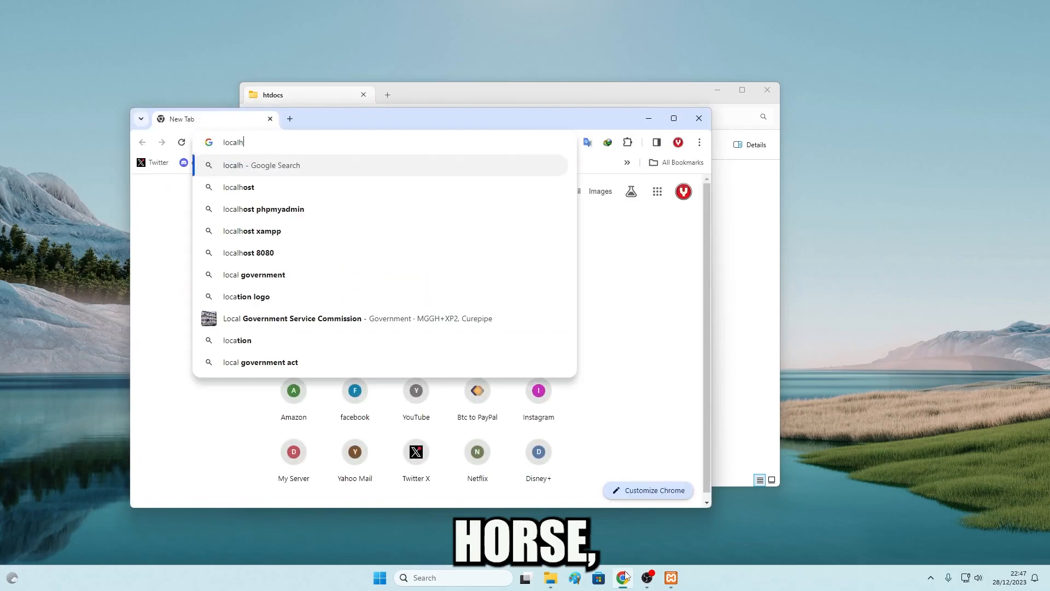
{"action": "type", "text": "ost"}
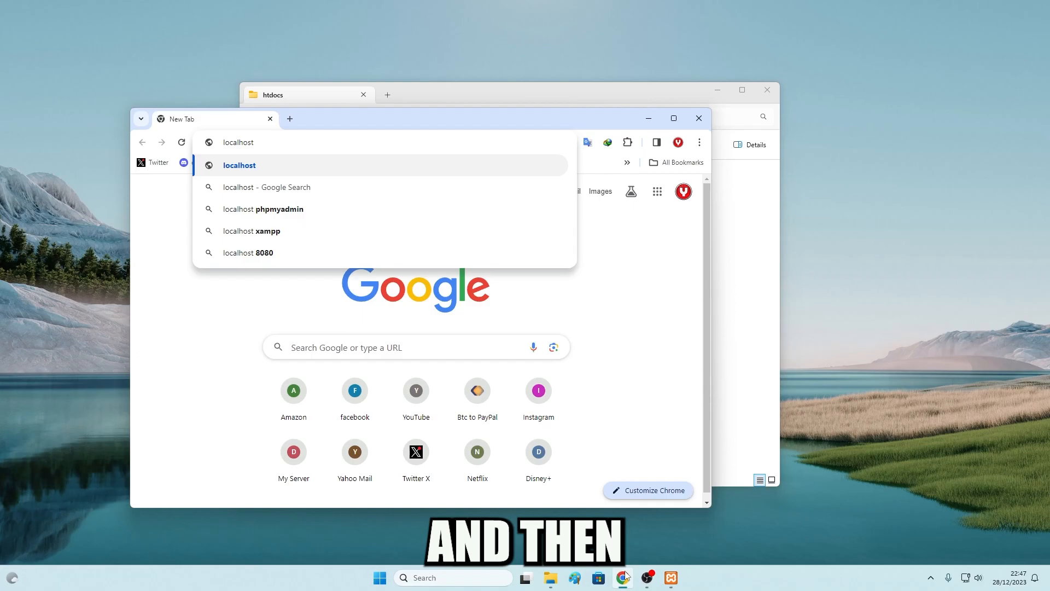
{"action": "type", "text": "//"}
{"action": "key", "text": "BackSpace"}
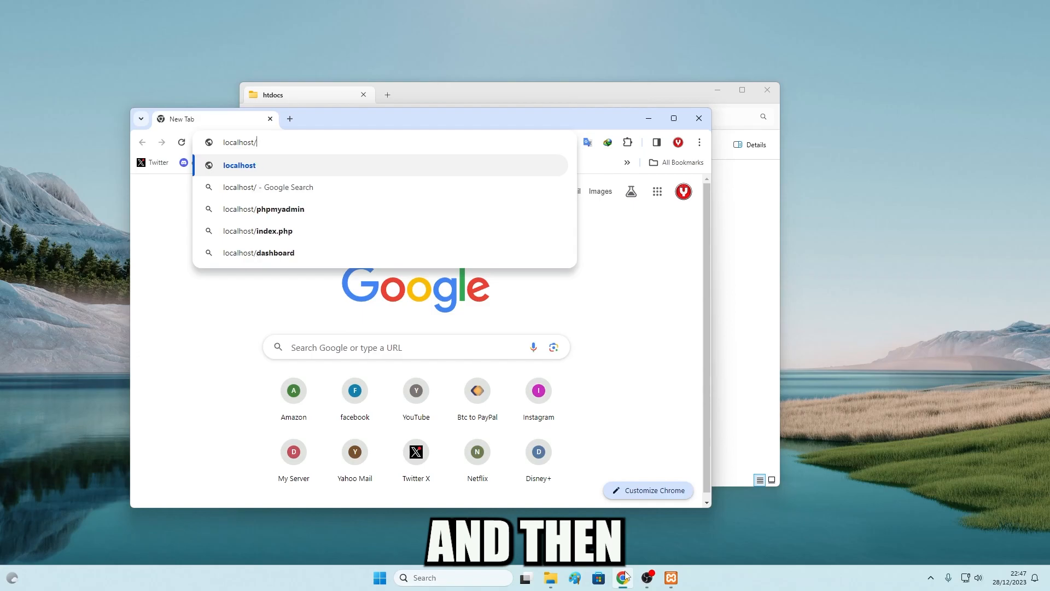
{"action": "key", "text": "BackSpace"}
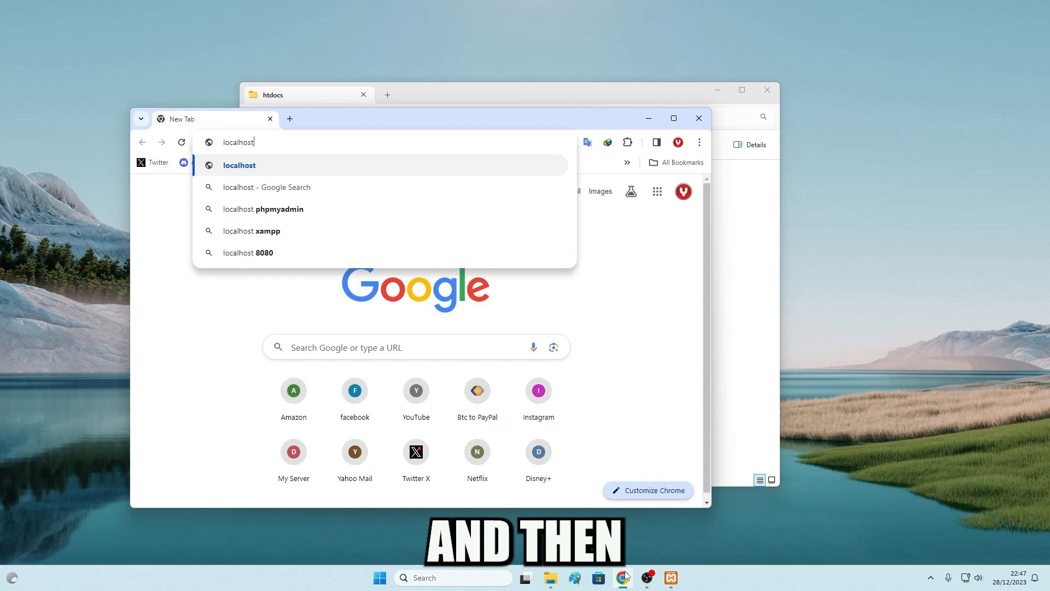
{"action": "type", "text": "/yashvirgaming"}
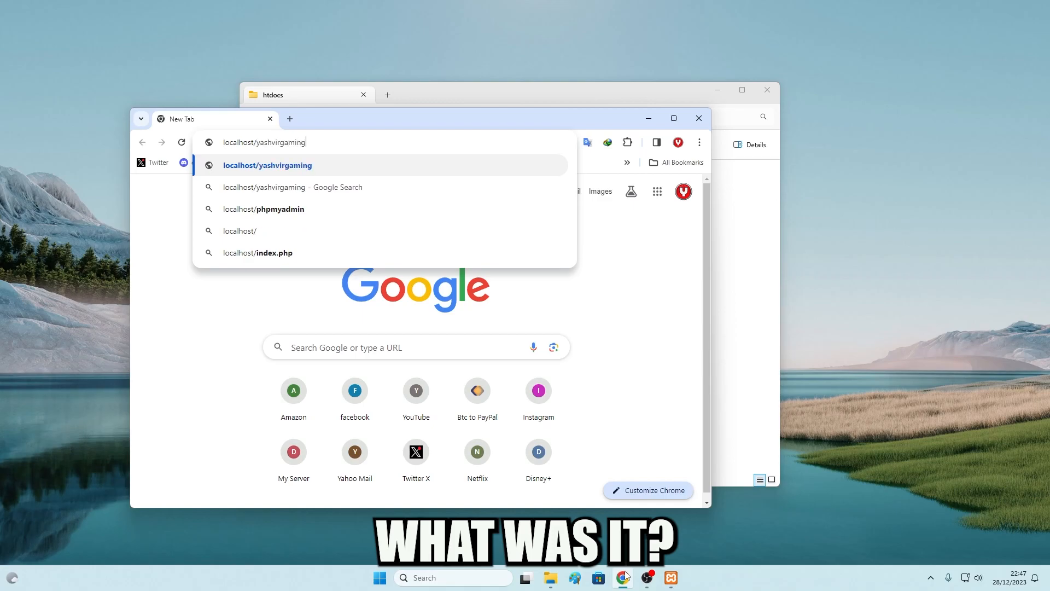
{"action": "key", "text": "Return"}
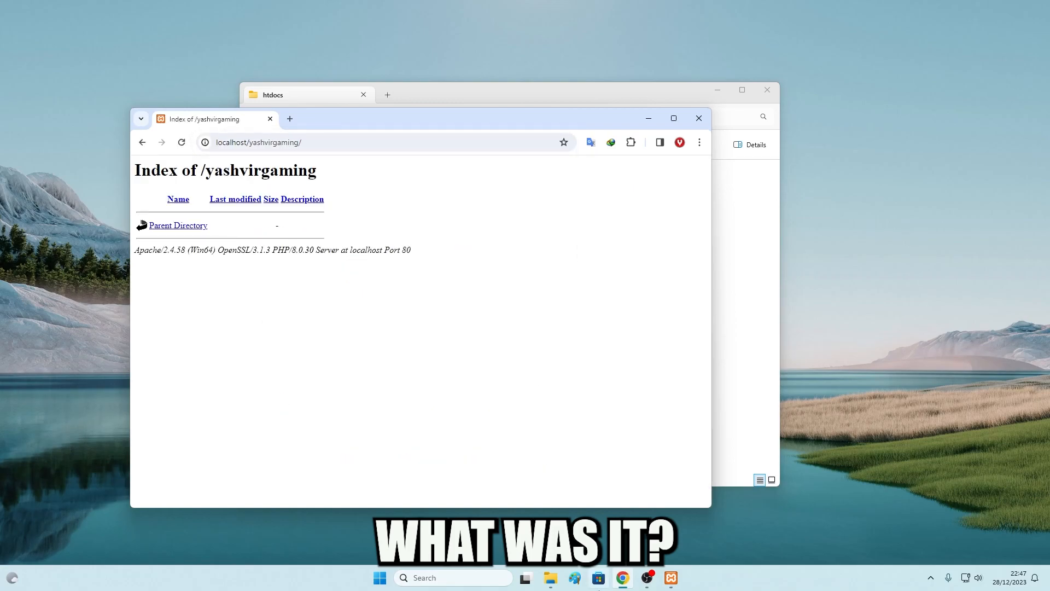
Edit the address to localhost/ to reach the XAMPP welcome dashboard
{"action": "left_click_drag", "start_coordinate": [408, 125], "coordinate": [524, 359]}
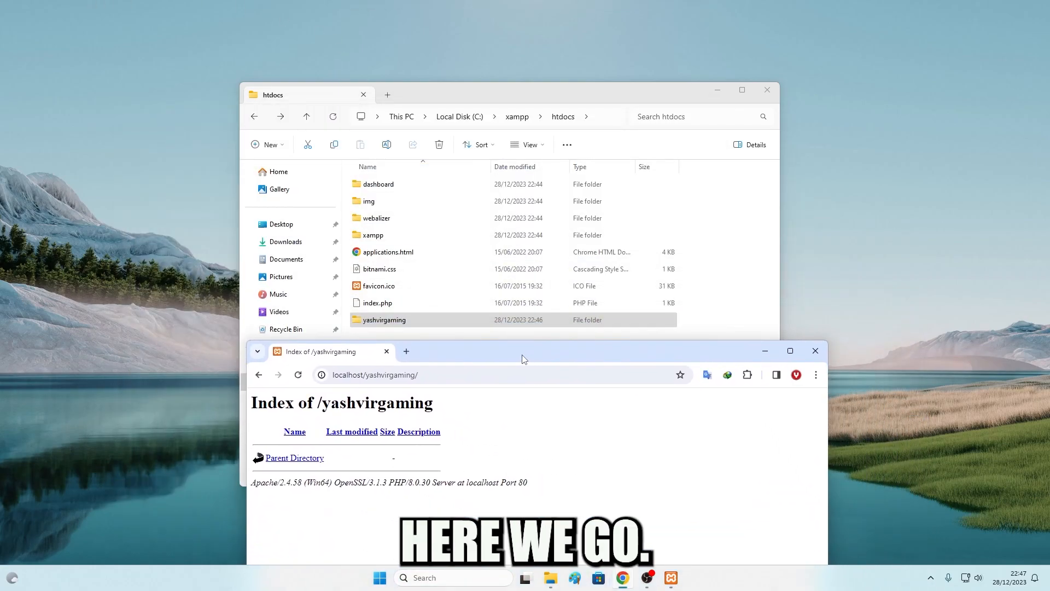
{"action": "left_click", "coordinate": [386, 320]}
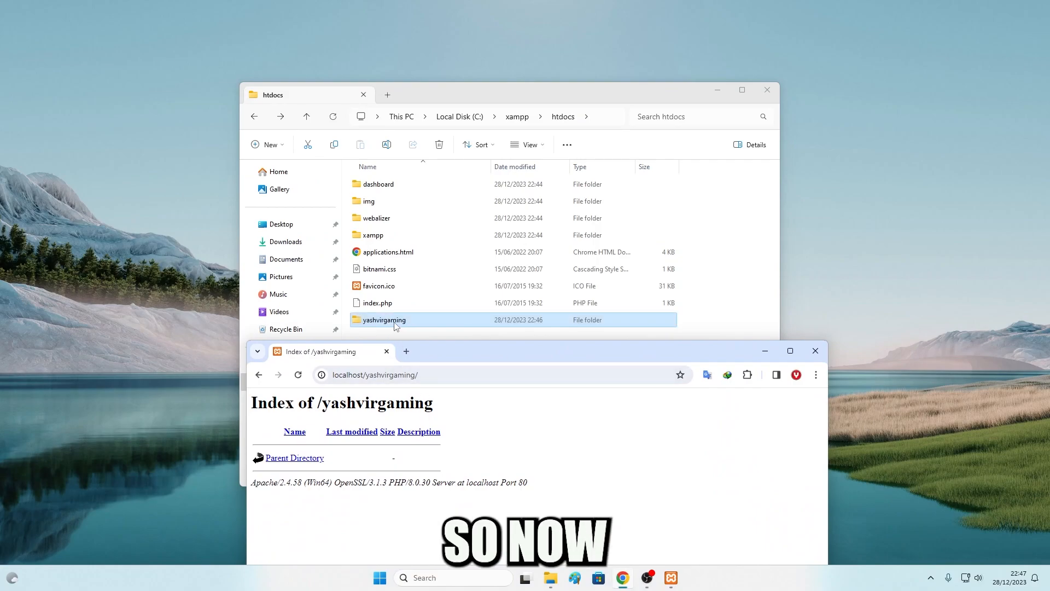
{"action": "left_click", "coordinate": [382, 374]}
{"action": "double_click", "coordinate": [390, 375]}
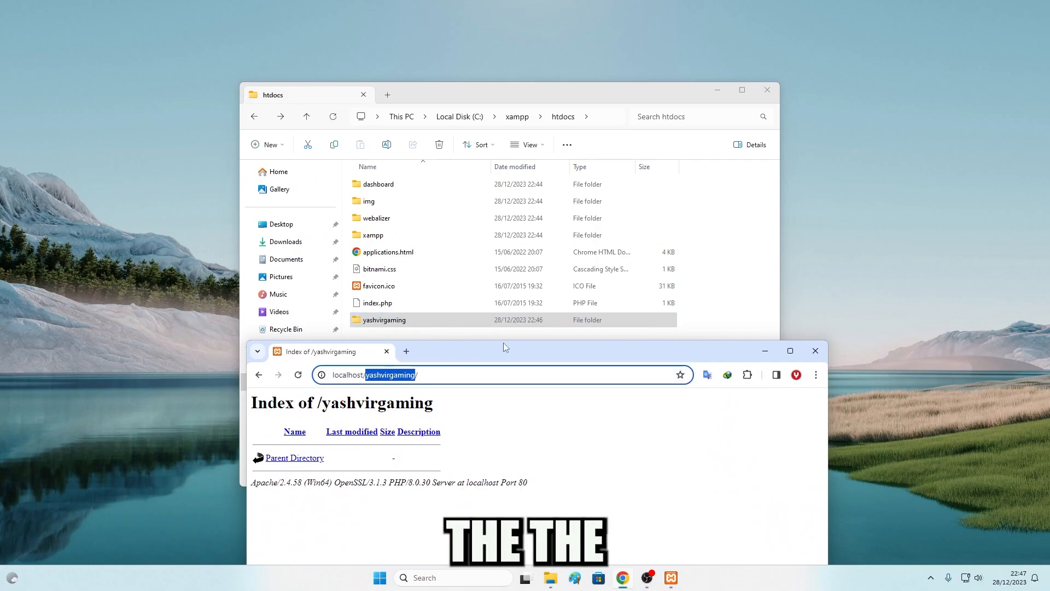
{"action": "key", "text": "BackSpace"}
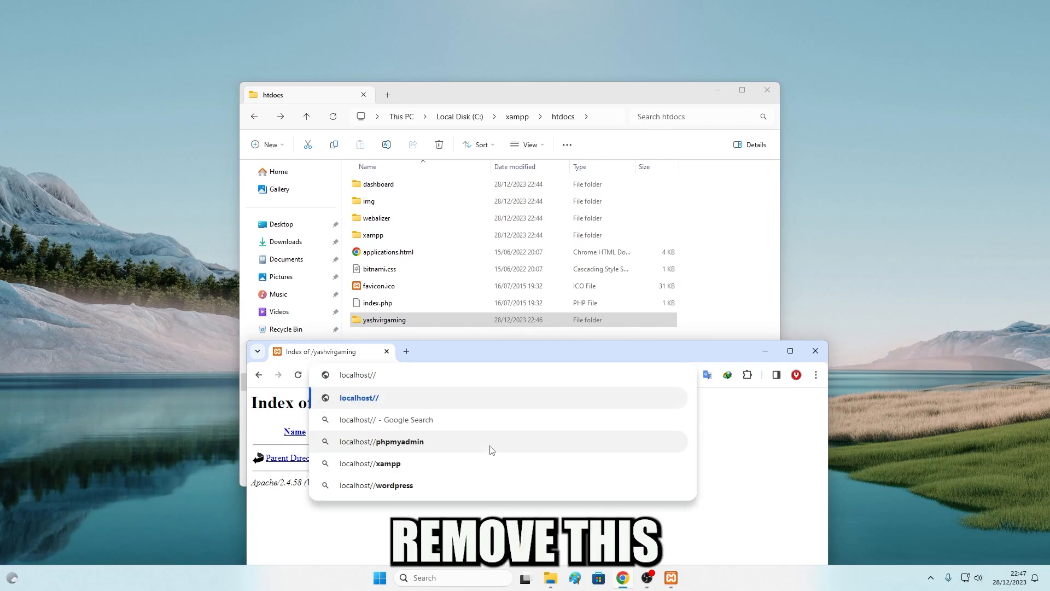
{"action": "key", "text": "BackSpace"}
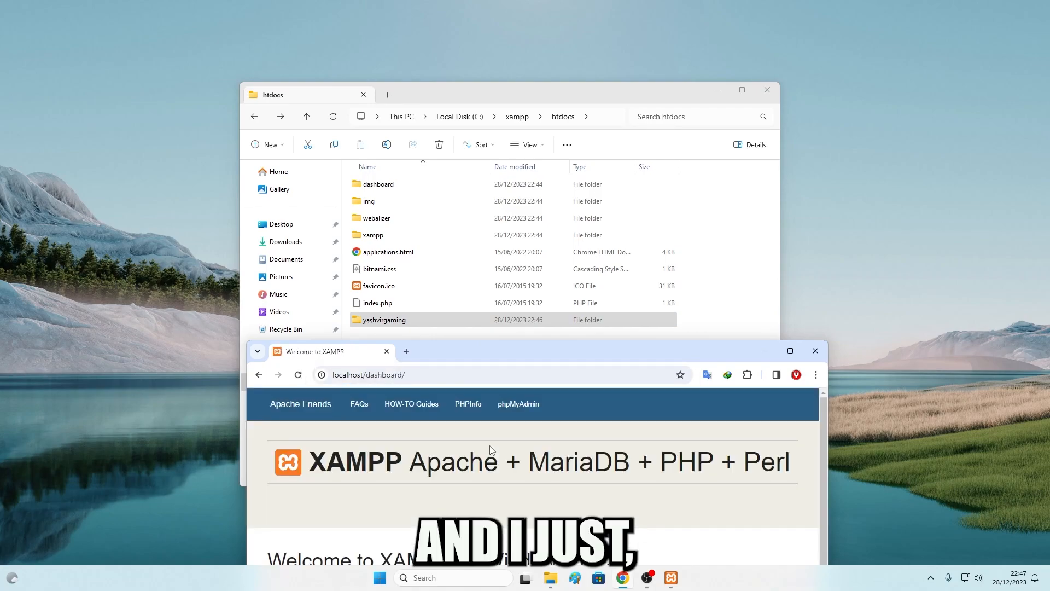
{"action": "left_click_drag", "start_coordinate": [460, 350], "coordinate": [368, 220]}
Delete all 26 items from the htdocs\dashboard folder
{"action": "double_click", "coordinate": [378, 184]}
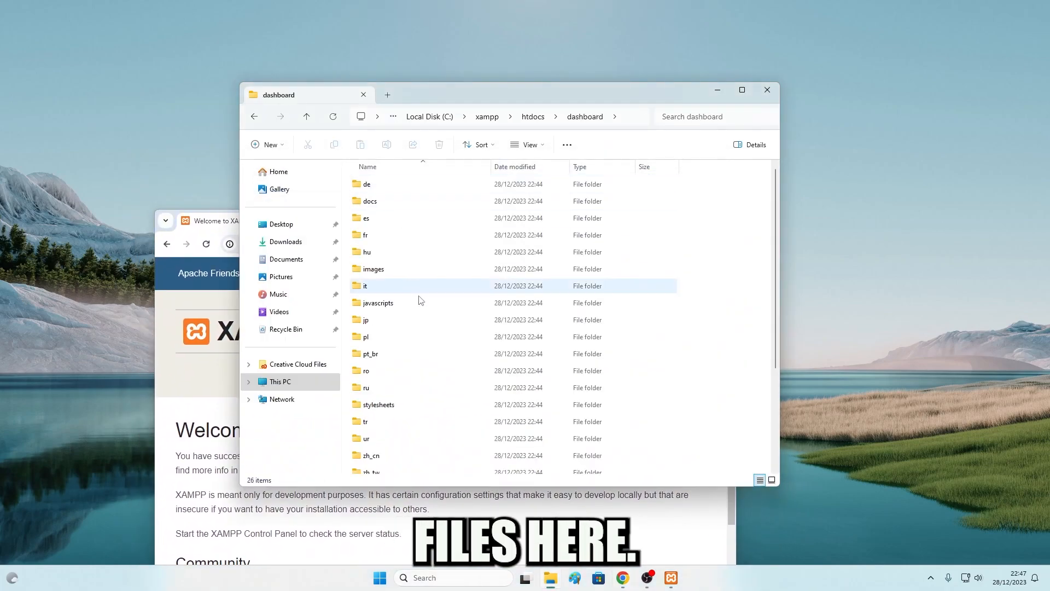
{"action": "scroll", "coordinate": [441, 328], "scroll_direction": "down", "scroll_amount": 5}
{"action": "left_click", "coordinate": [195, 488]}
{"action": "scroll", "coordinate": [195, 489], "scroll_direction": "down", "scroll_amount": 3}
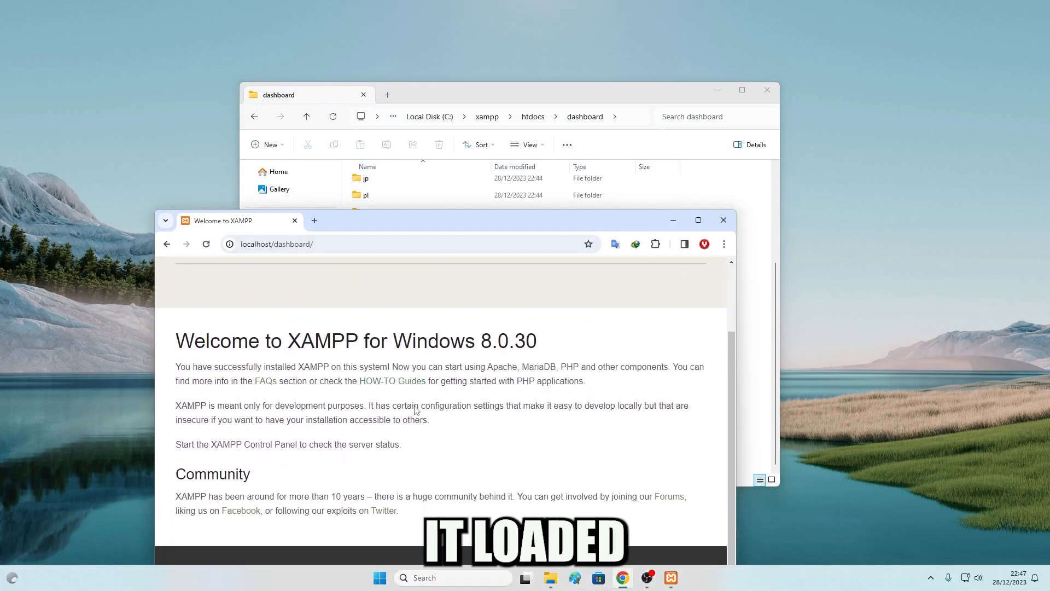
{"action": "scroll", "coordinate": [195, 489], "scroll_direction": "up", "scroll_amount": 3}
{"action": "left_click", "coordinate": [459, 97]}
{"action": "left_click", "coordinate": [490, 279]}
{"action": "key", "text": "ctrl+a"}
{"action": "key", "text": "Delete"}
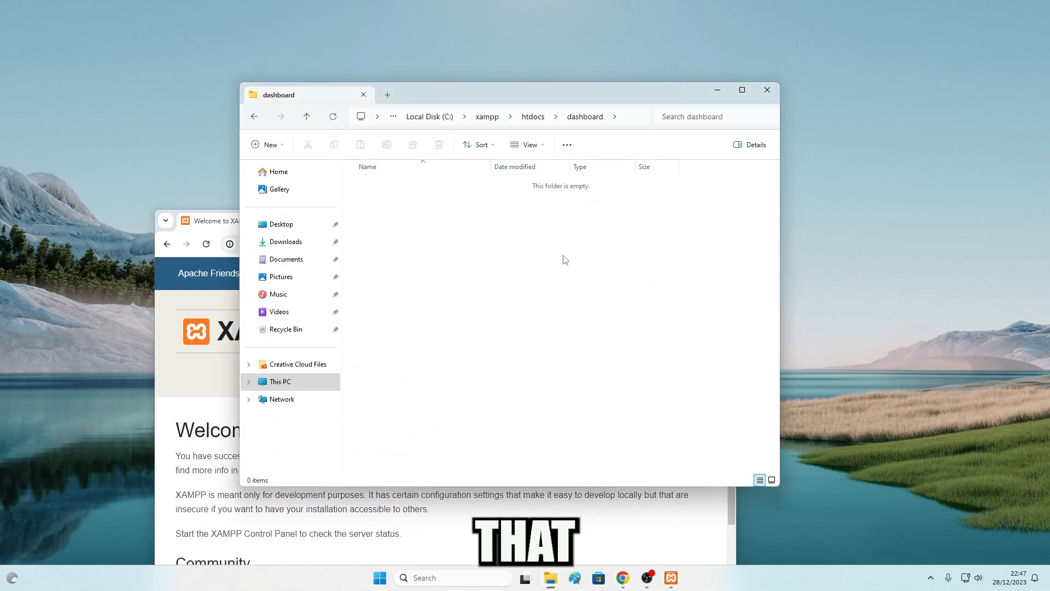
Reload Chrome to show the empty Index of /dashboard, then go up to htdocs
{"action": "left_click", "coordinate": [214, 215]}
{"action": "key", "text": "F5"}
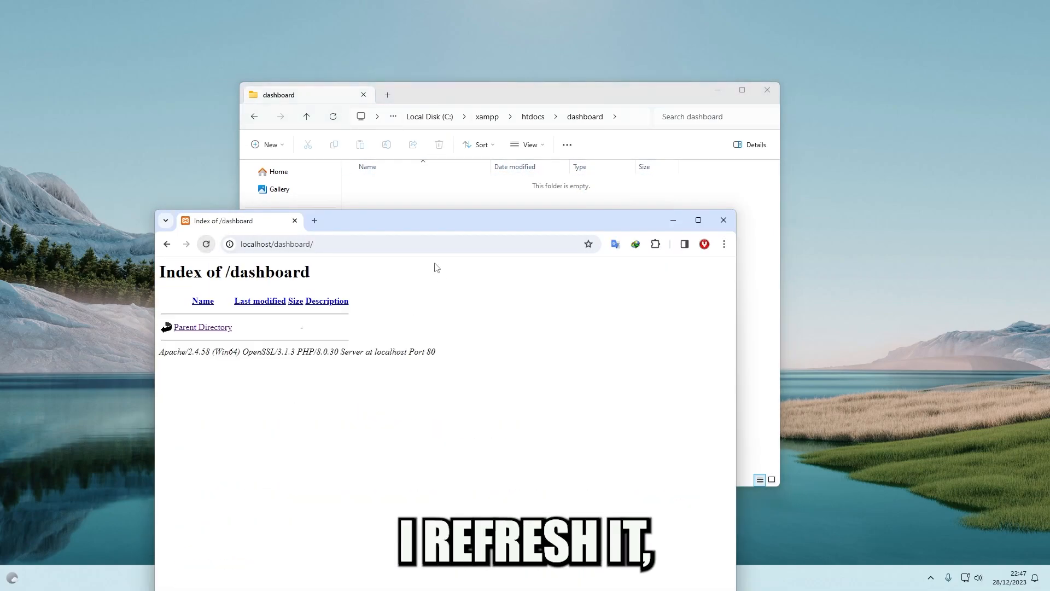
{"action": "mouse_move", "coordinate": [408, 229]}
{"action": "left_mouse_down"}
{"action": "mouse_move", "coordinate": [398, 220]}
{"action": "mouse_move", "coordinate": [413, 224]}
{"action": "left_mouse_up"}
{"action": "left_click", "coordinate": [434, 195]}
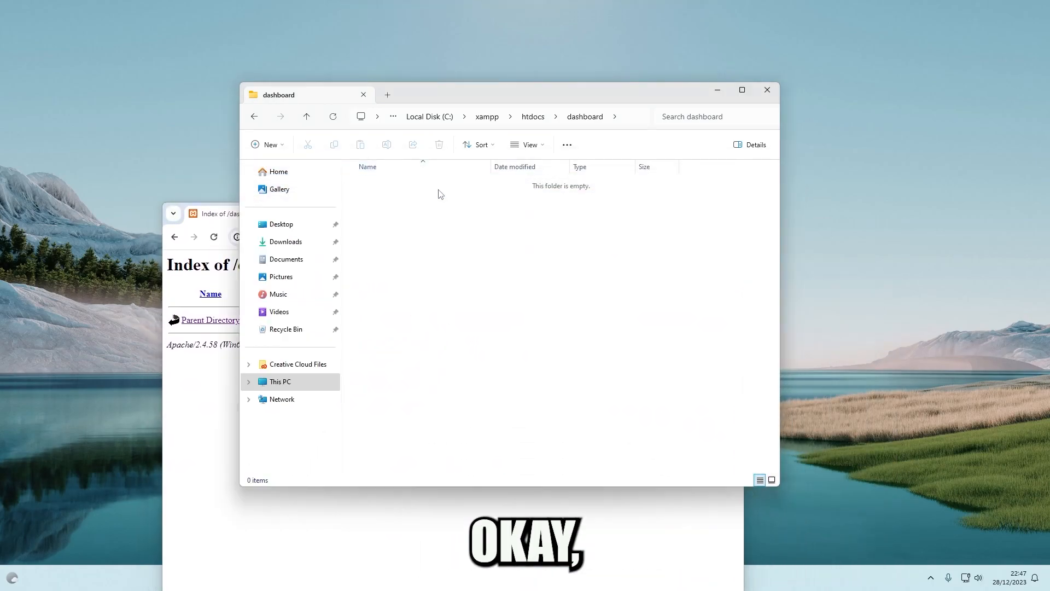
{"action": "left_click", "coordinate": [205, 393]}
{"action": "left_click", "coordinate": [528, 116]}
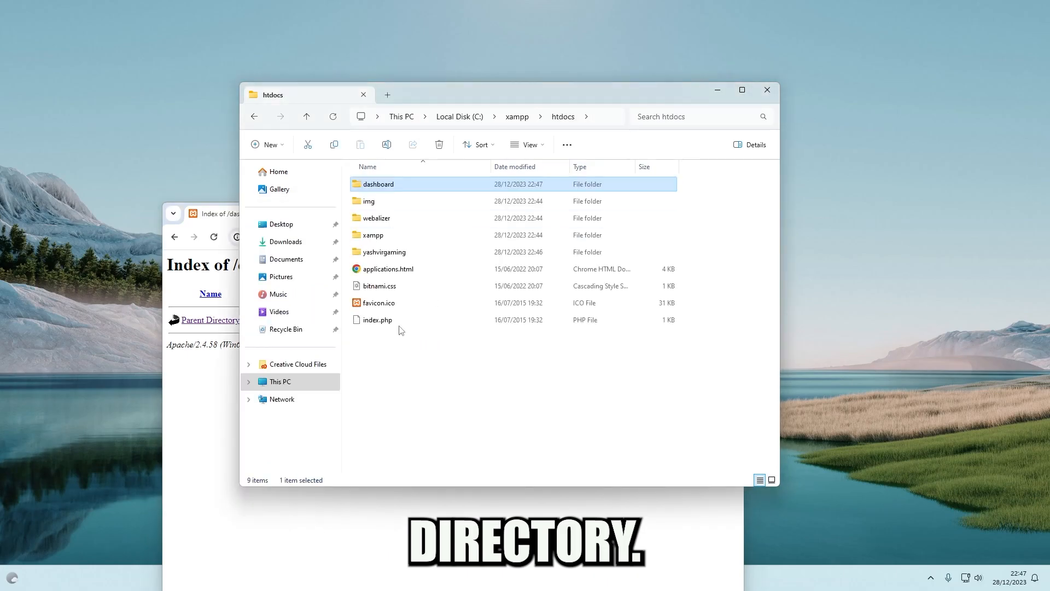
Create a new text document EncodedEmails.txt inside the yashvirgaming folder
{"action": "left_click", "coordinate": [405, 256]}
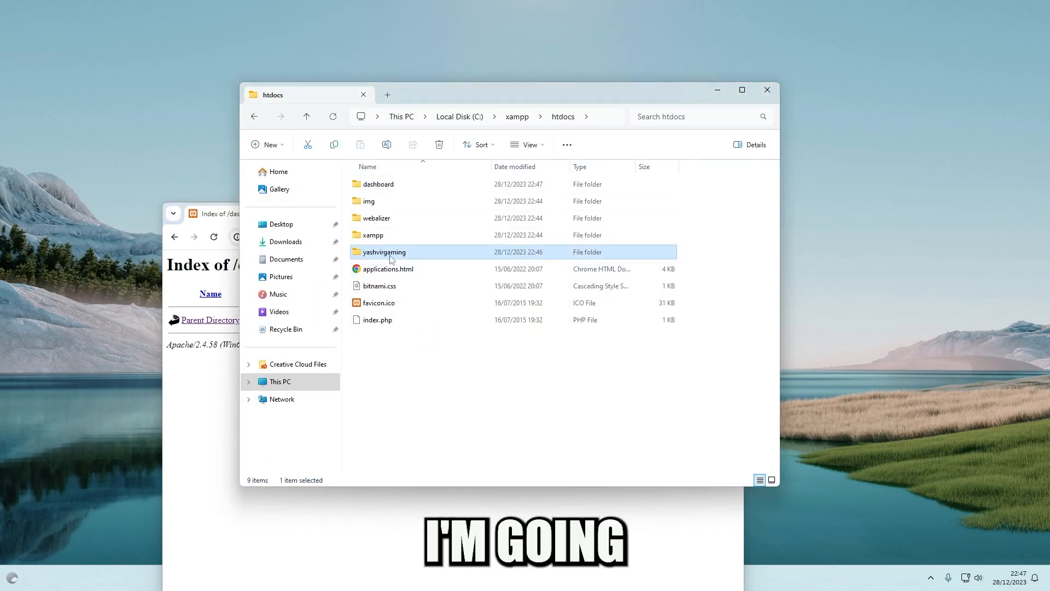
{"action": "double_click", "coordinate": [392, 256]}
{"action": "right_click", "coordinate": [421, 234]}
{"action": "mouse_move", "coordinate": [465, 318]}
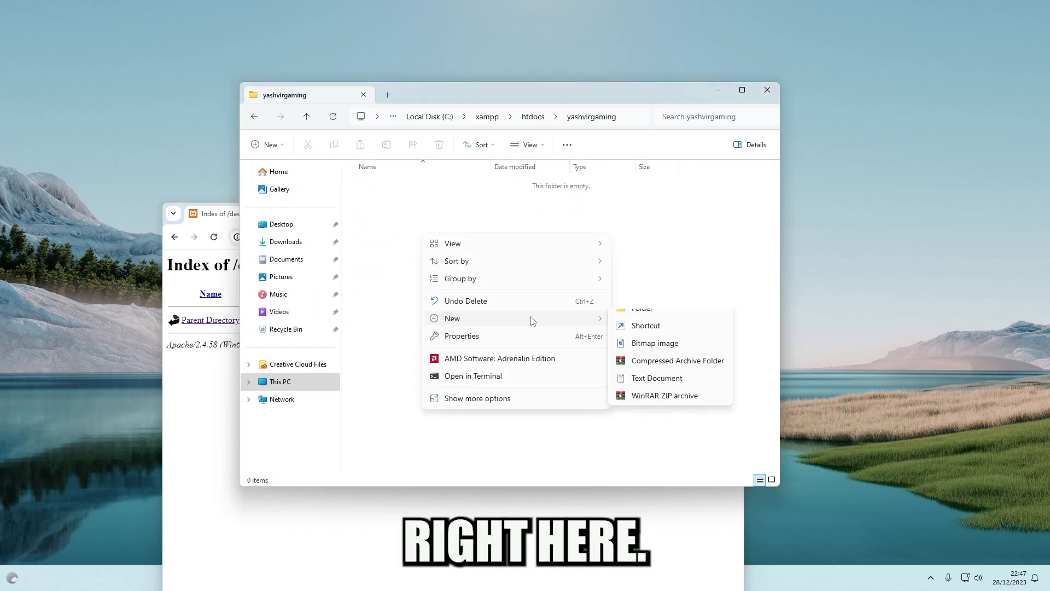
{"action": "left_click", "coordinate": [644, 395]}
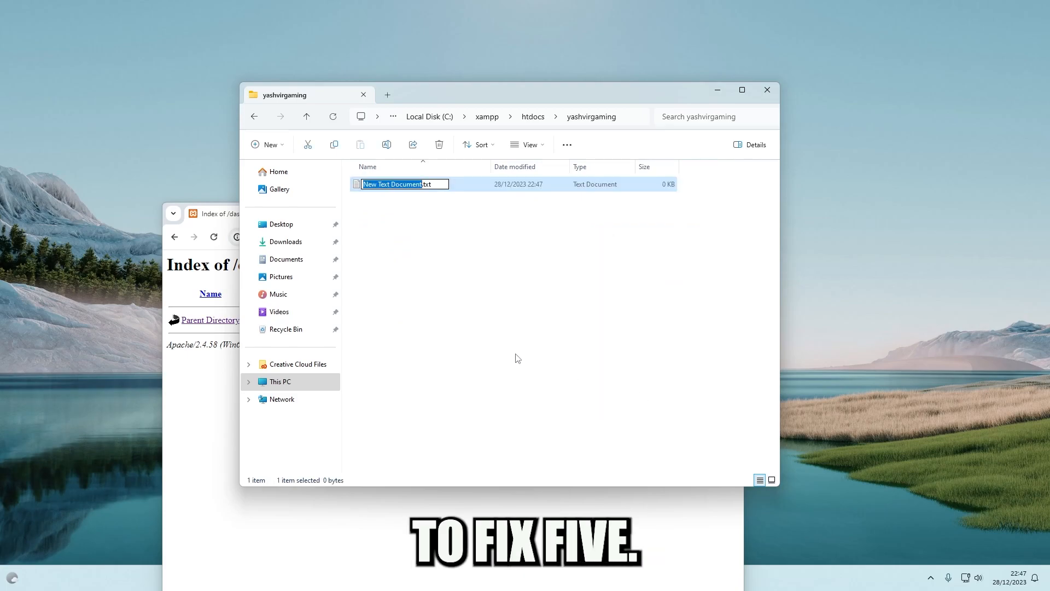
{"action": "type", "text": "Encoded"}
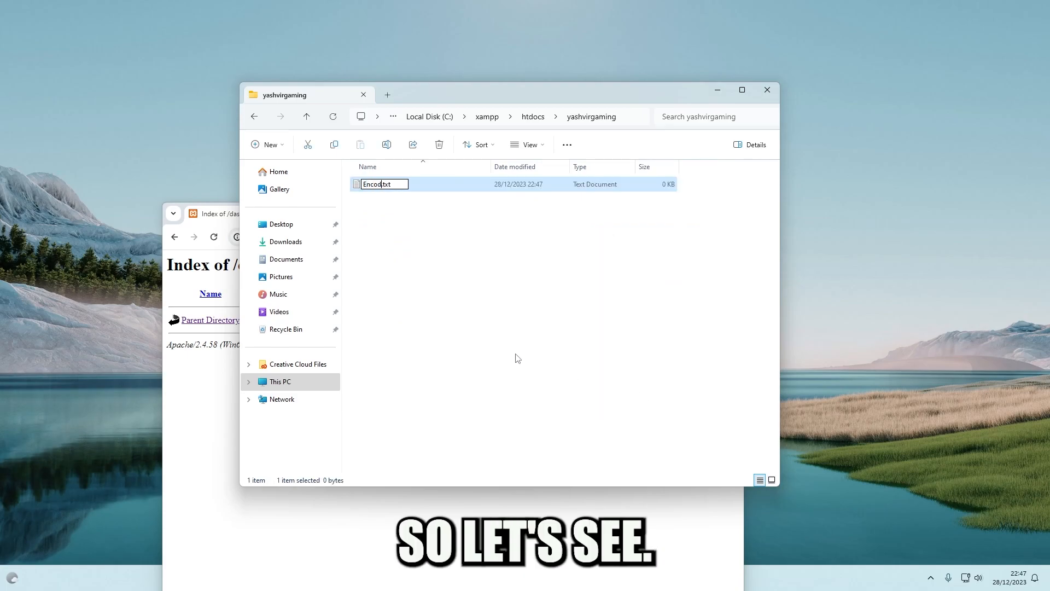
{"action": "type", "text": "Emails"}
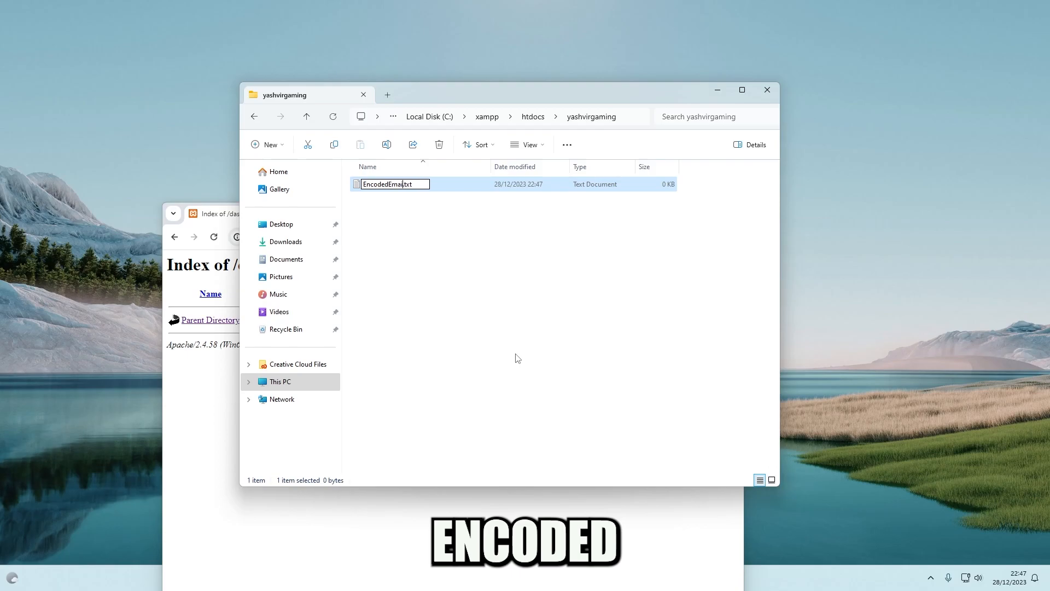
{"action": "key", "text": "Return"}
{"action": "key", "text": "Return"}
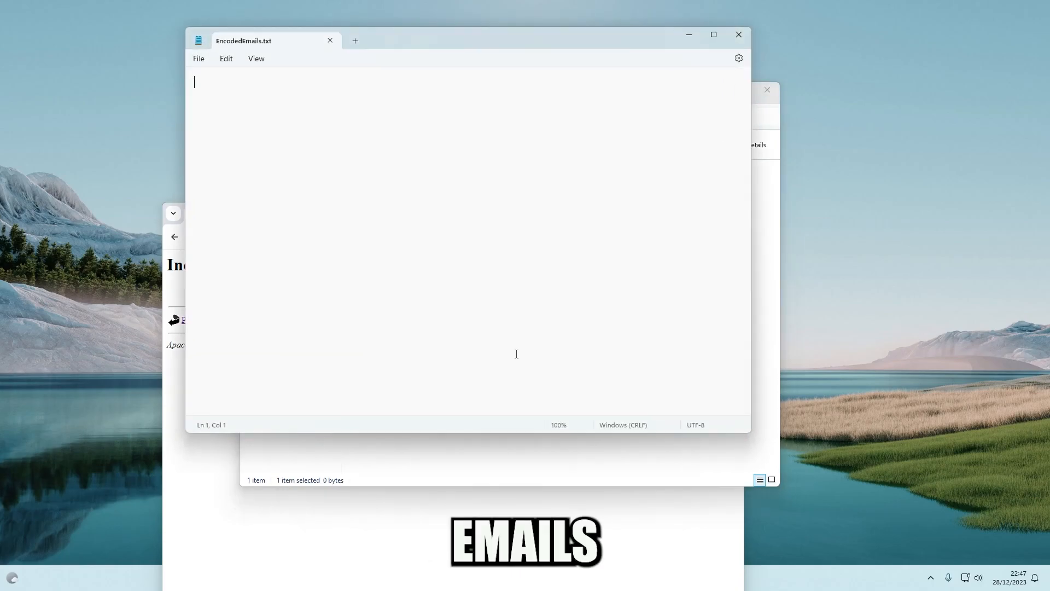
{"action": "left_click", "coordinate": [739, 34]}
Rename the text document to Emails.txt
{"action": "left_click", "coordinate": [379, 184]}
{"action": "type", "text": "Em,a"}
{"action": "key", "text": "BackSpace"}
{"action": "key", "text": "BackSpace"}
{"action": "type", "text": "ails"}
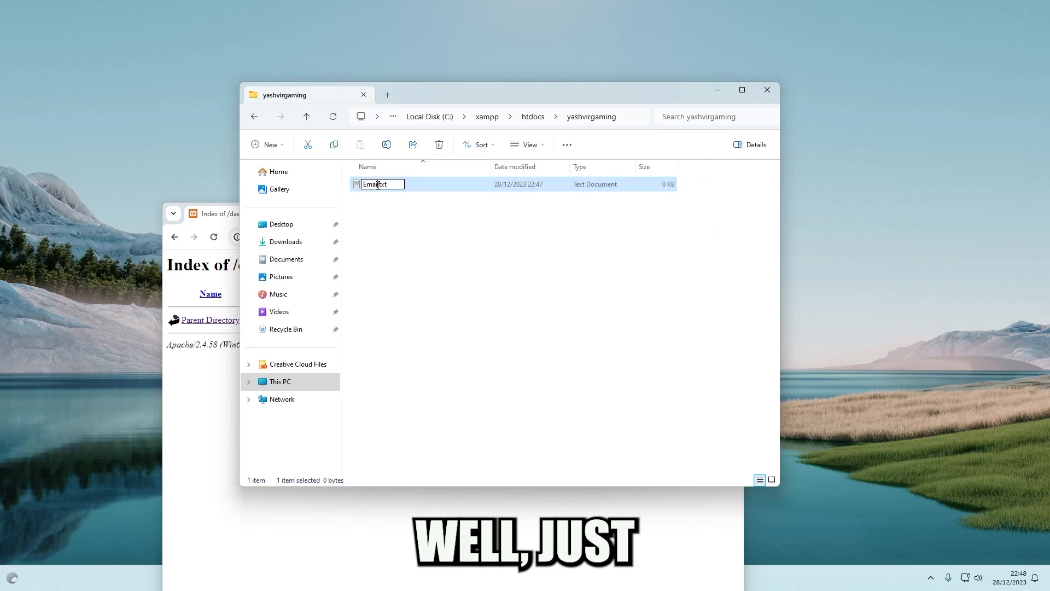
{"action": "key", "text": "Return"}
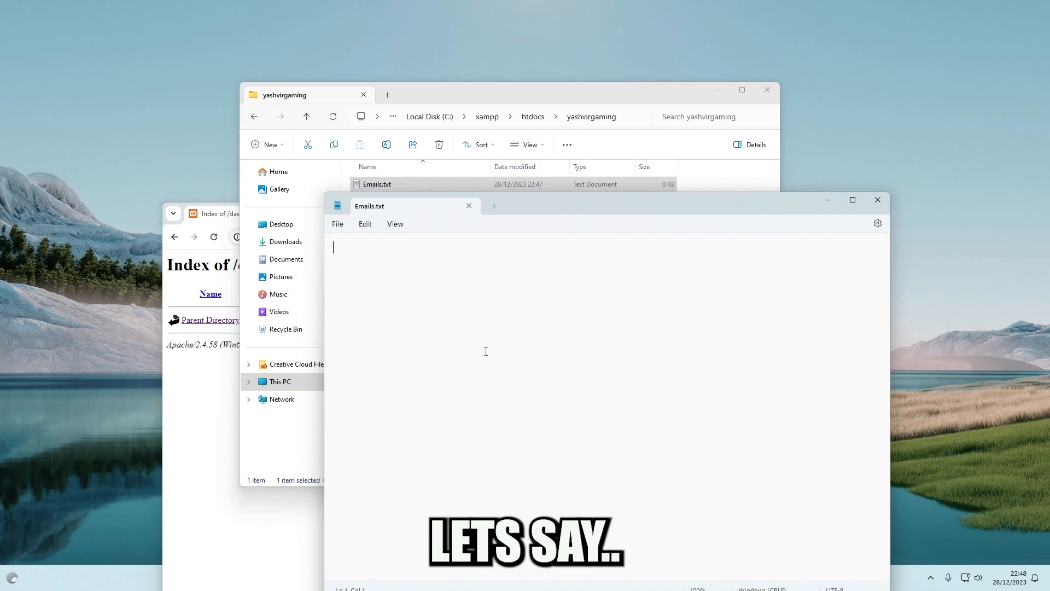
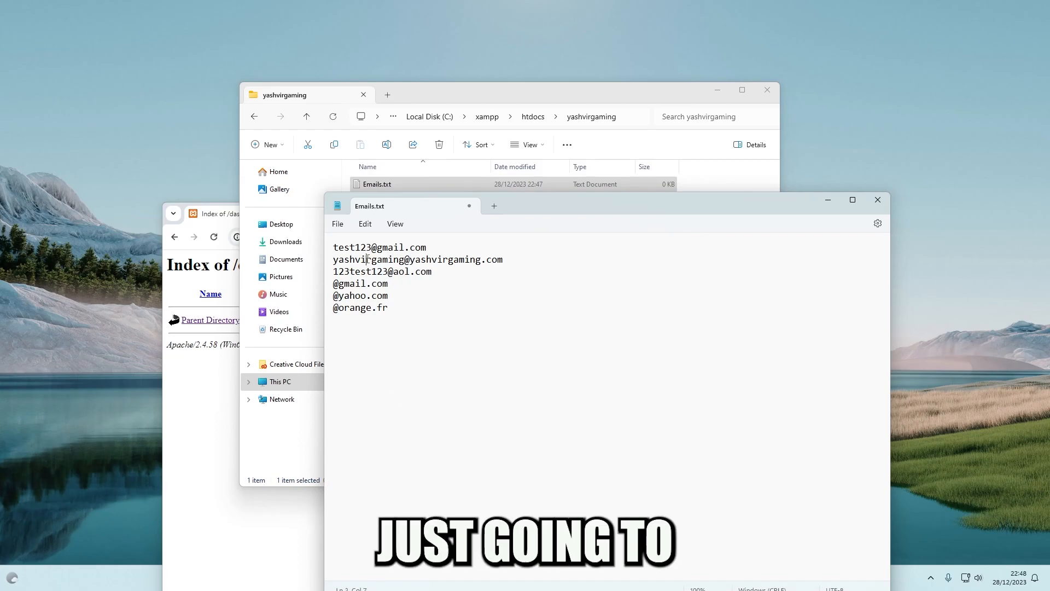
Type the first sample email addresses into Emails.txt, one per line
{"action": "double_click", "coordinate": [342, 259]}
{"action": "key", "text": "ctrl+c"}
{"action": "left_click", "coordinate": [334, 284]}
{"action": "key", "text": "ctrl+v"}
{"action": "left_click", "coordinate": [334, 295]}
{"action": "key", "text": "ctrl+v"}
{"action": "key", "text": "ctrl+v"}
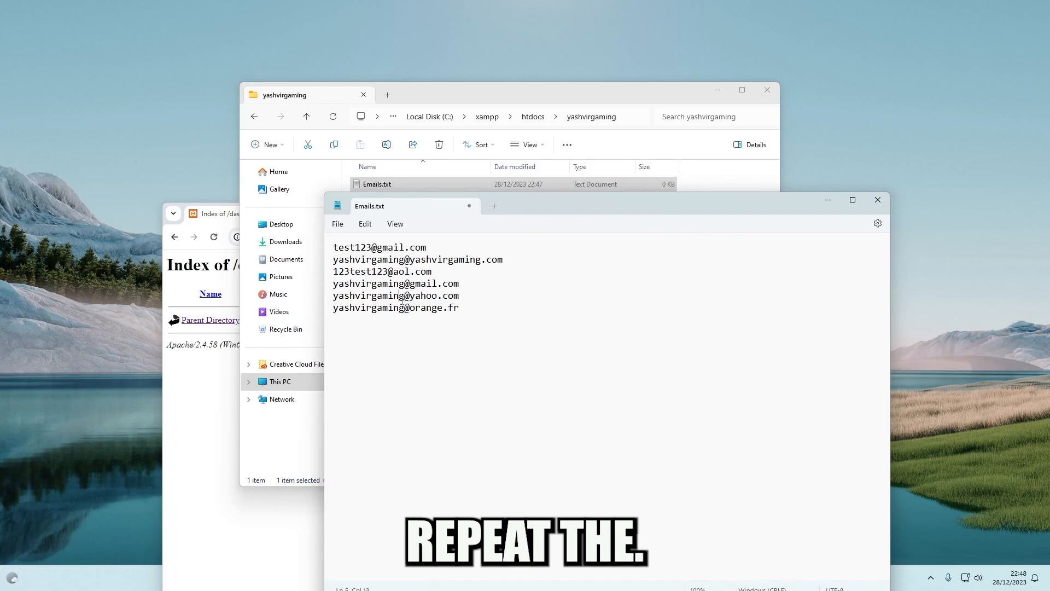
{"action": "type", "text": "1"}
{"action": "left_click", "coordinate": [405, 284]}
{"action": "type", "text": "1"}
{"action": "left_click", "coordinate": [406, 308]}
{"action": "type", "text": "1"}
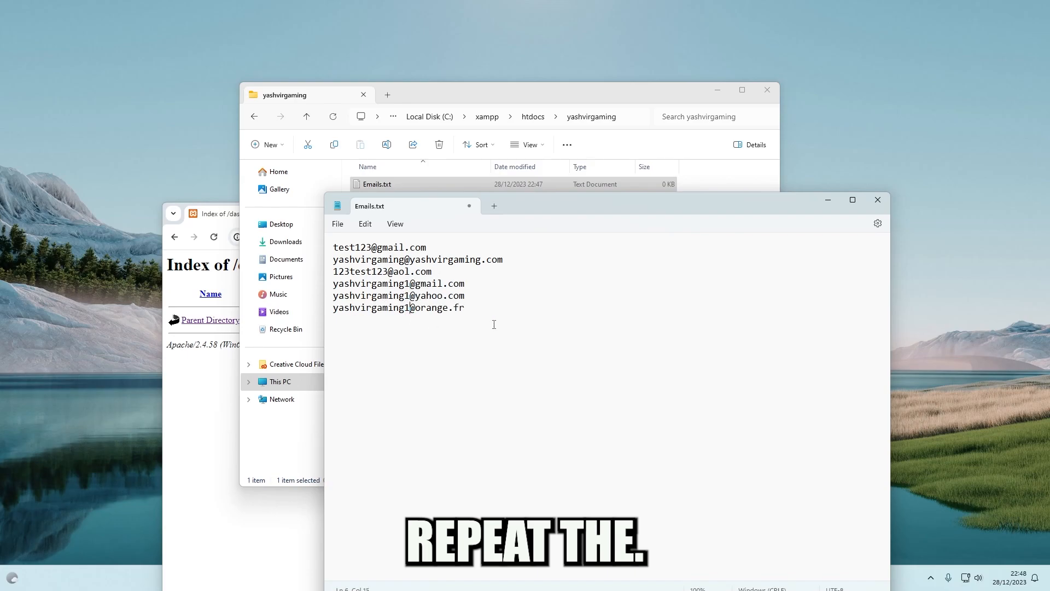
{"action": "mouse_move", "coordinate": [545, 216]}
{"action": "left_mouse_down"}
{"action": "mouse_move", "coordinate": [564, 200]}
{"action": "mouse_move", "coordinate": [537, 198]}
{"action": "left_mouse_up"}
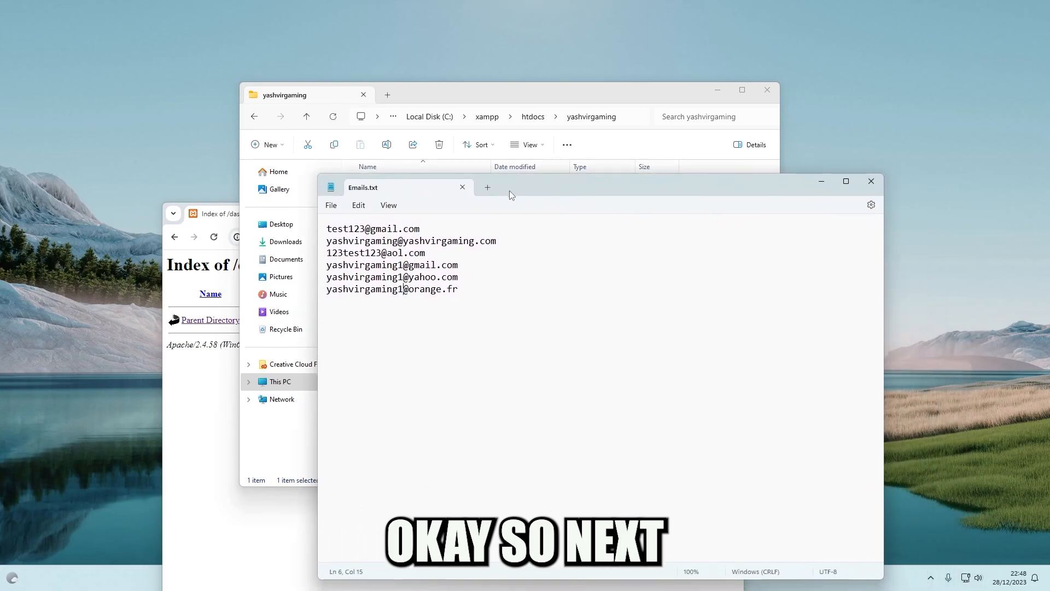
Save the address list as Emails.php using the All files (*.*) type
{"action": "left_click", "coordinate": [331, 206]}
{"action": "left_click", "coordinate": [436, 255]}
{"action": "left_click", "coordinate": [331, 205]}
{"action": "left_click", "coordinate": [346, 296]}
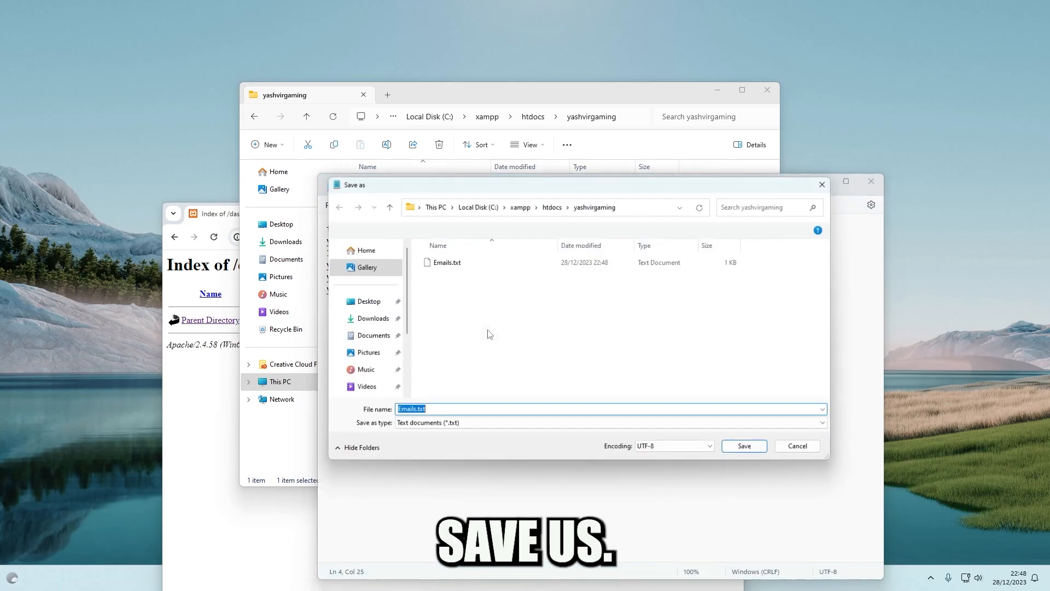
{"action": "left_click", "coordinate": [419, 426]}
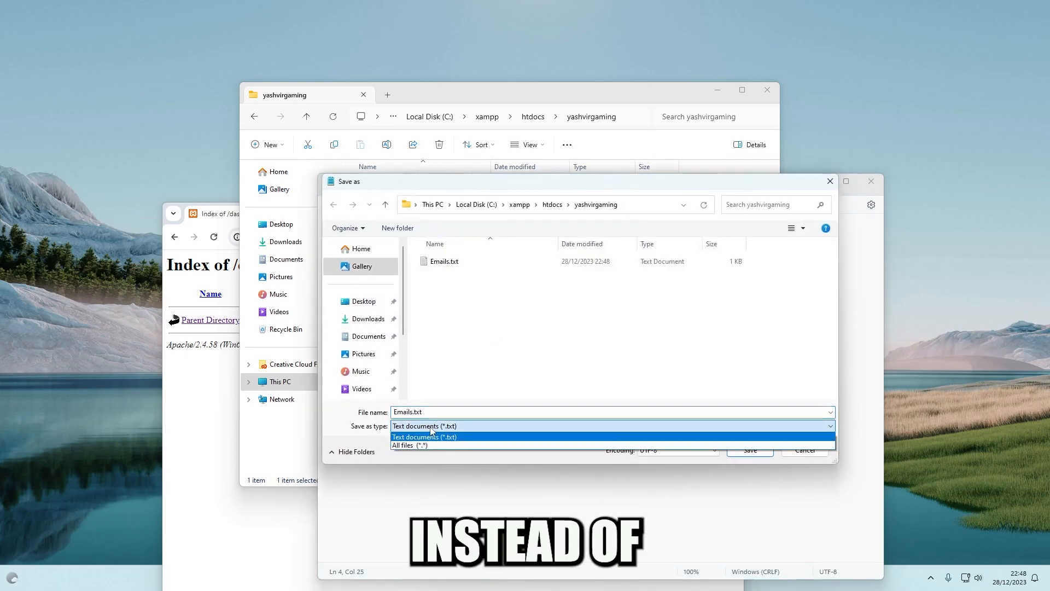
{"action": "left_click", "coordinate": [415, 445]}
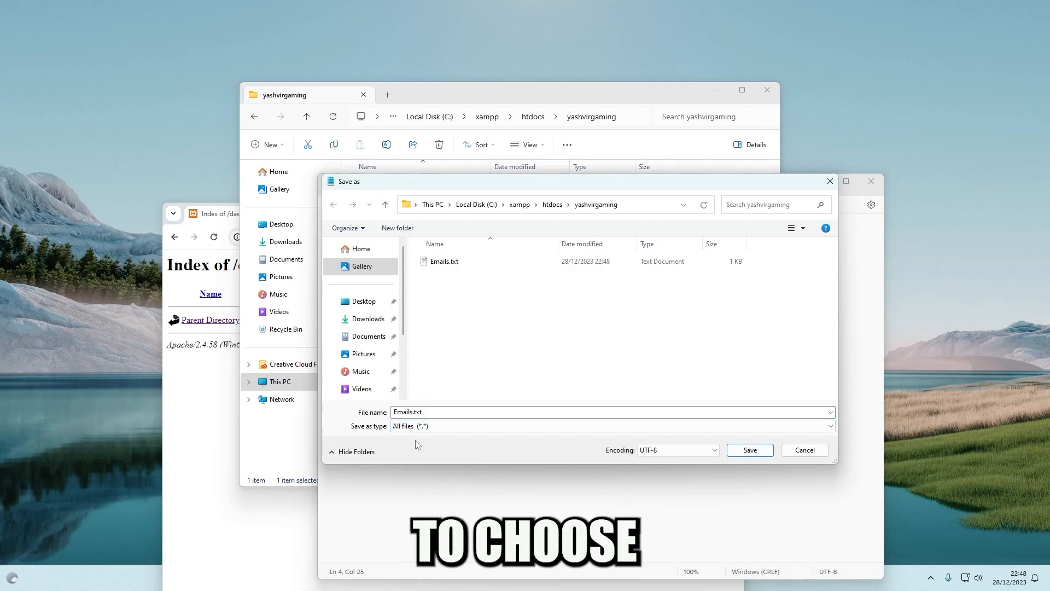
{"action": "left_click", "coordinate": [428, 412]}
{"action": "left_click", "coordinate": [414, 412]}
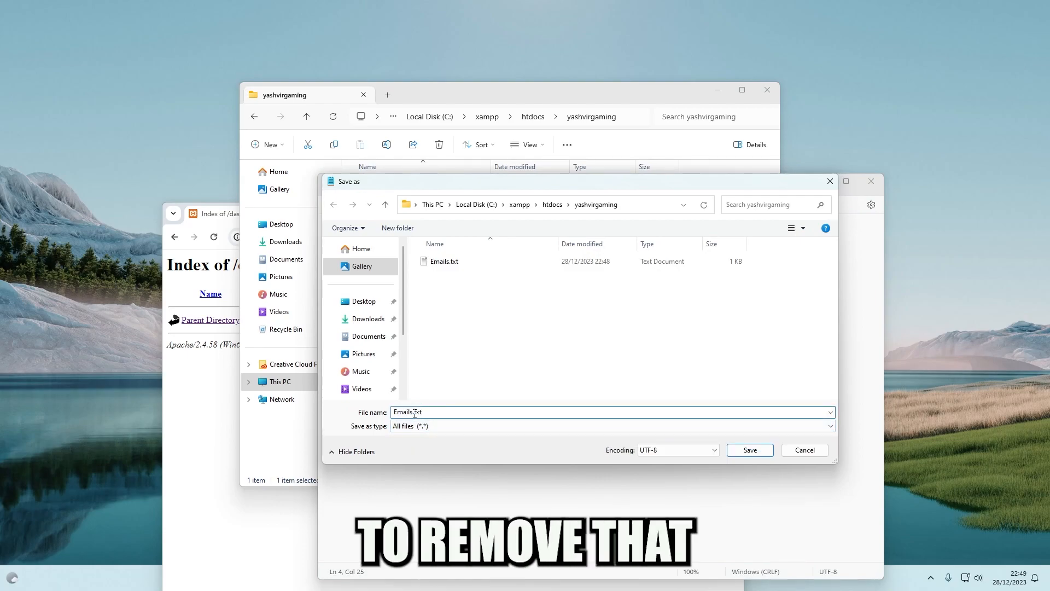
{"action": "left_click_drag", "start_coordinate": [414, 414], "coordinate": [455, 415]}
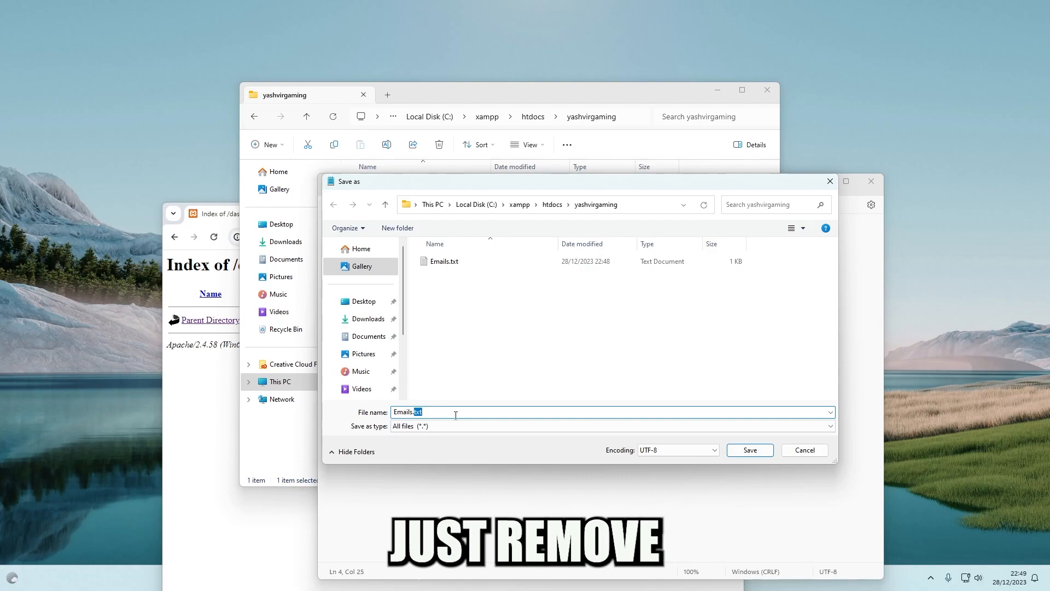
{"action": "type", "text": "php"}
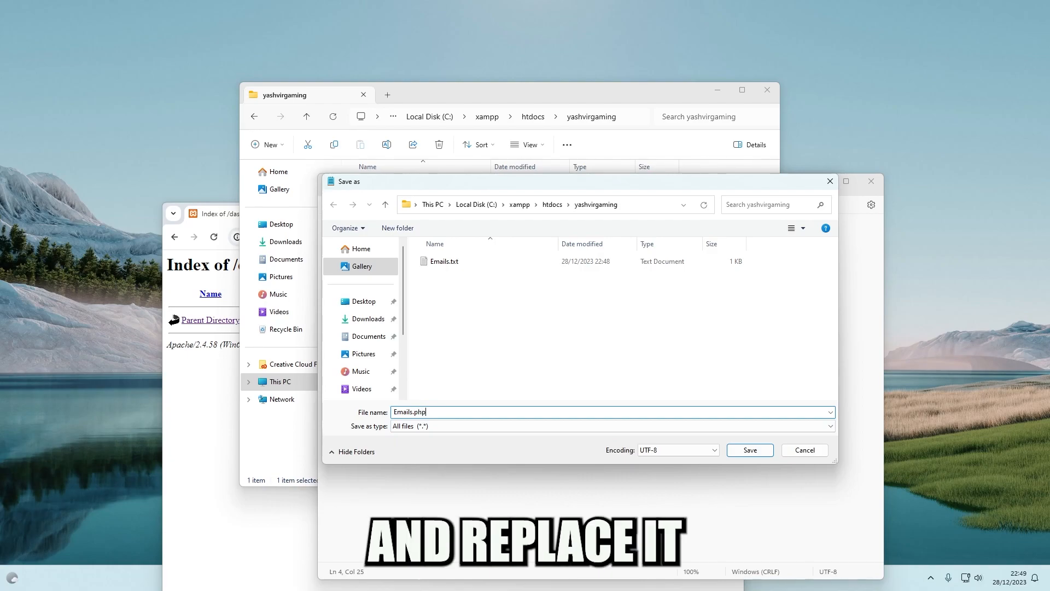
{"action": "key", "text": "Return"}
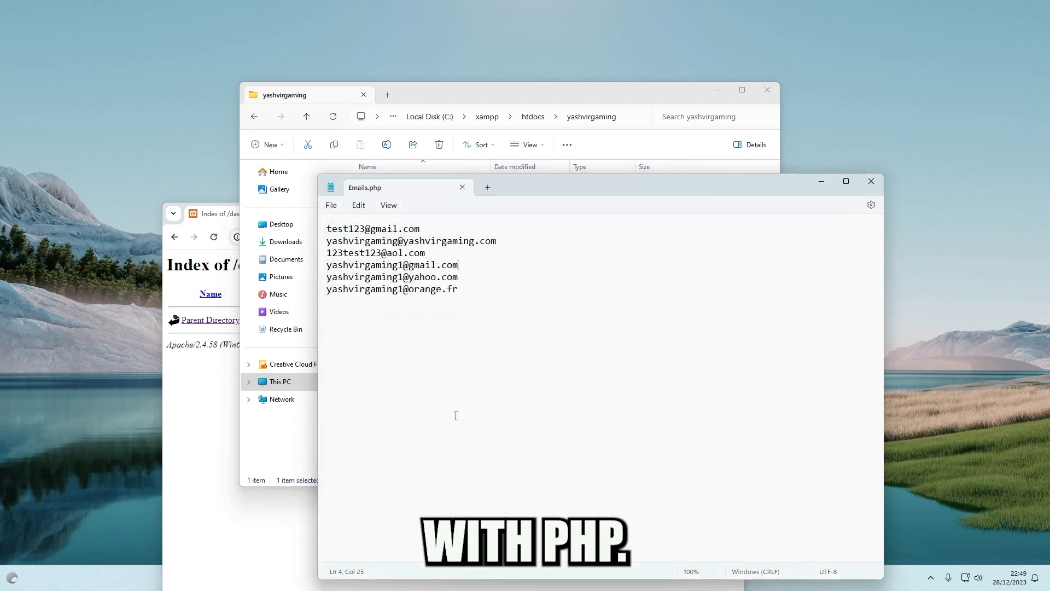
Close Notepad and load localhost/yashvirgaming in Chrome to show the folder listing
{"action": "left_click", "coordinate": [872, 182]}
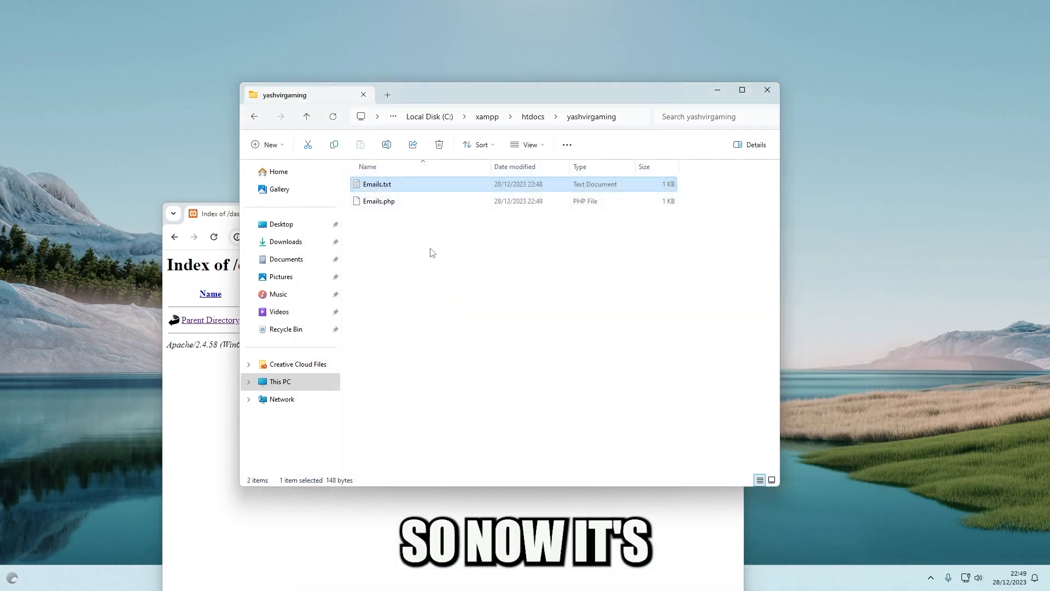
{"action": "left_click", "coordinate": [185, 400]}
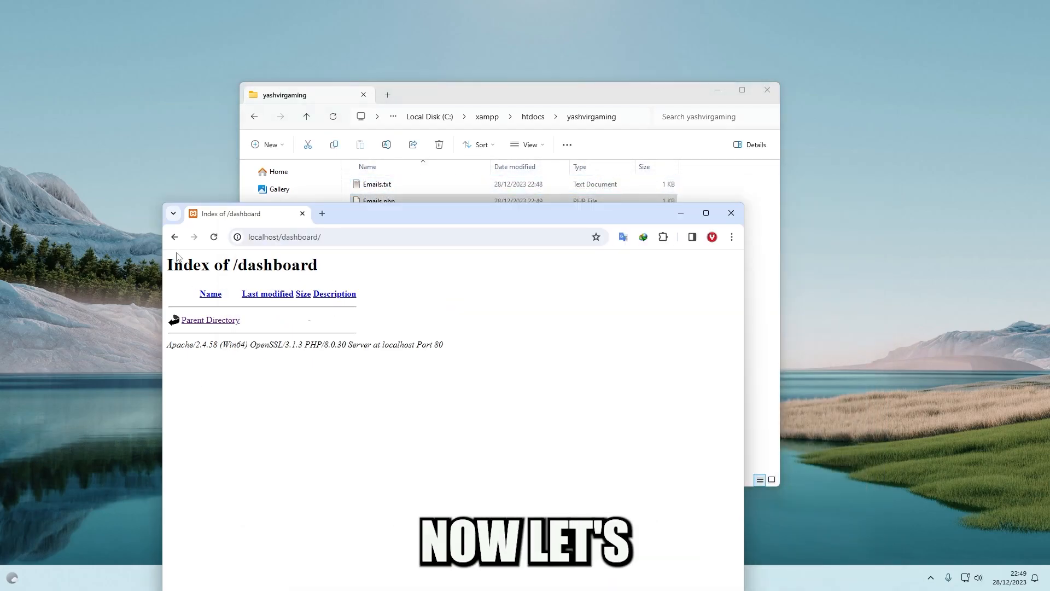
{"action": "left_click_drag", "start_coordinate": [283, 236], "coordinate": [348, 237]}
{"action": "type", "text": "yashvi"}
{"action": "key", "text": "Return"}
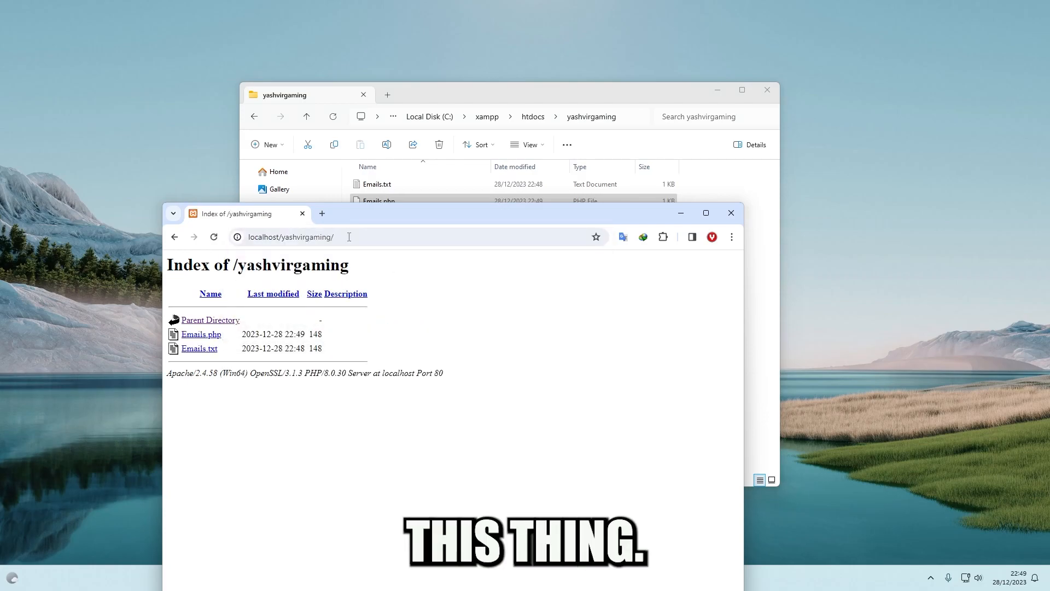
Open Emails.php from the listing to view the addresses run together
{"action": "left_click", "coordinate": [200, 334]}
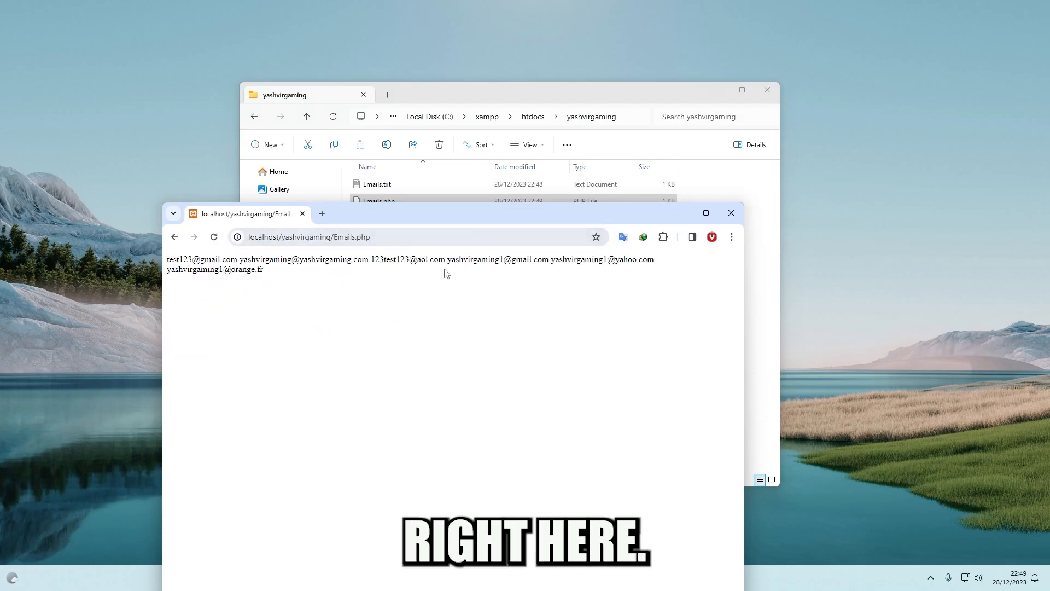
{"action": "left_click_drag", "start_coordinate": [387, 213], "coordinate": [445, 249]}
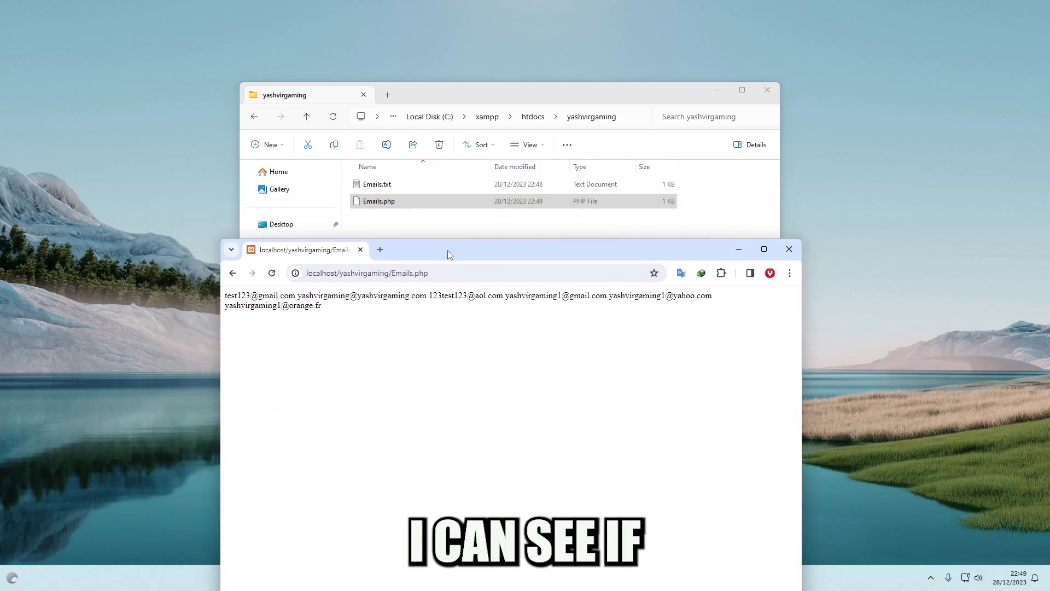
{"action": "left_click", "coordinate": [235, 273]}
{"action": "left_click", "coordinate": [270, 375]}
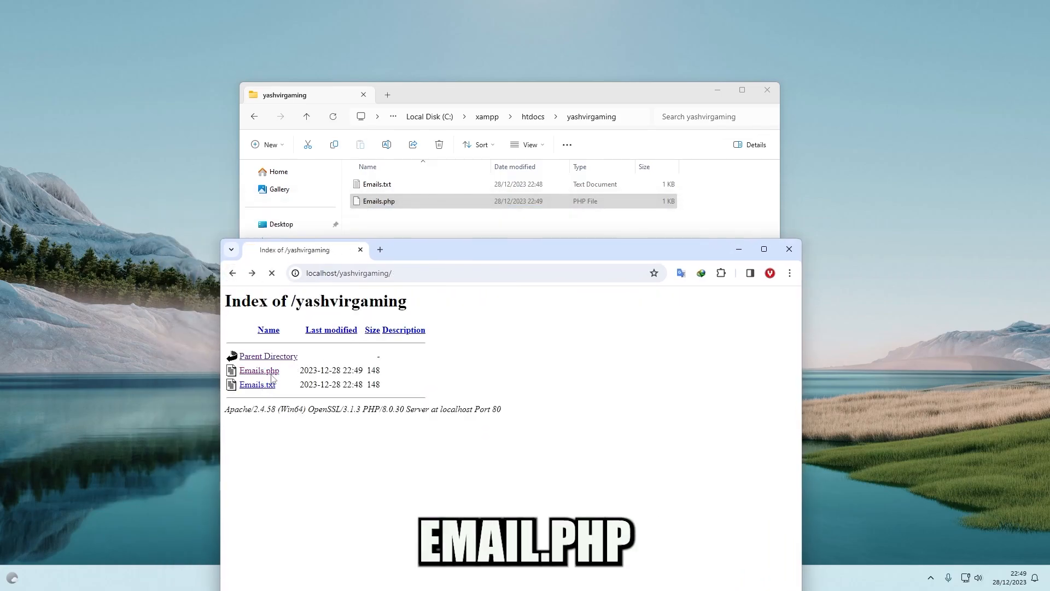
{"action": "left_click_drag", "start_coordinate": [337, 322], "coordinate": [246, 296]}
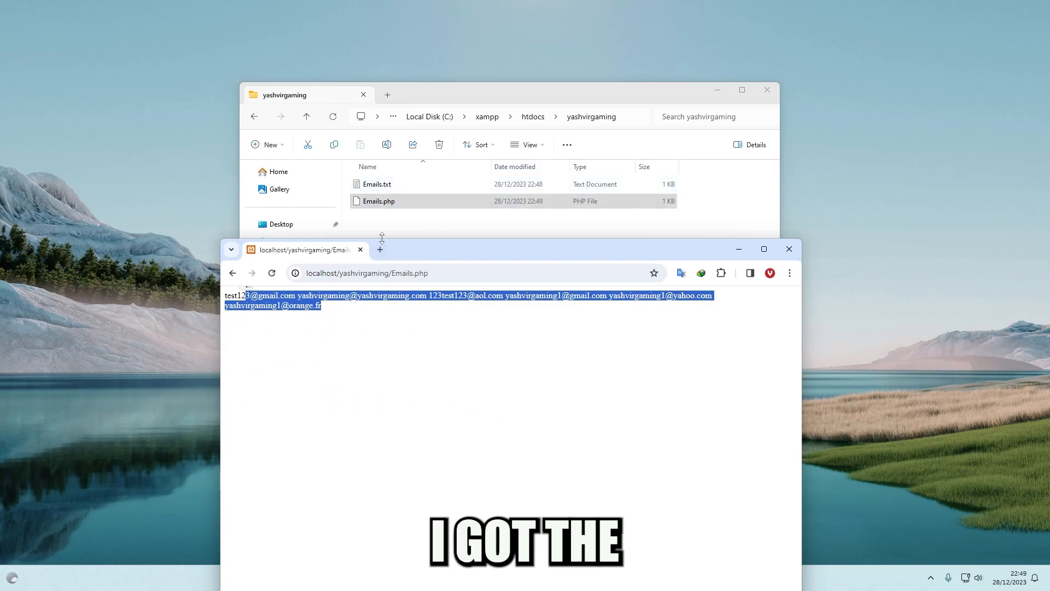
{"action": "left_click", "coordinate": [337, 310]}
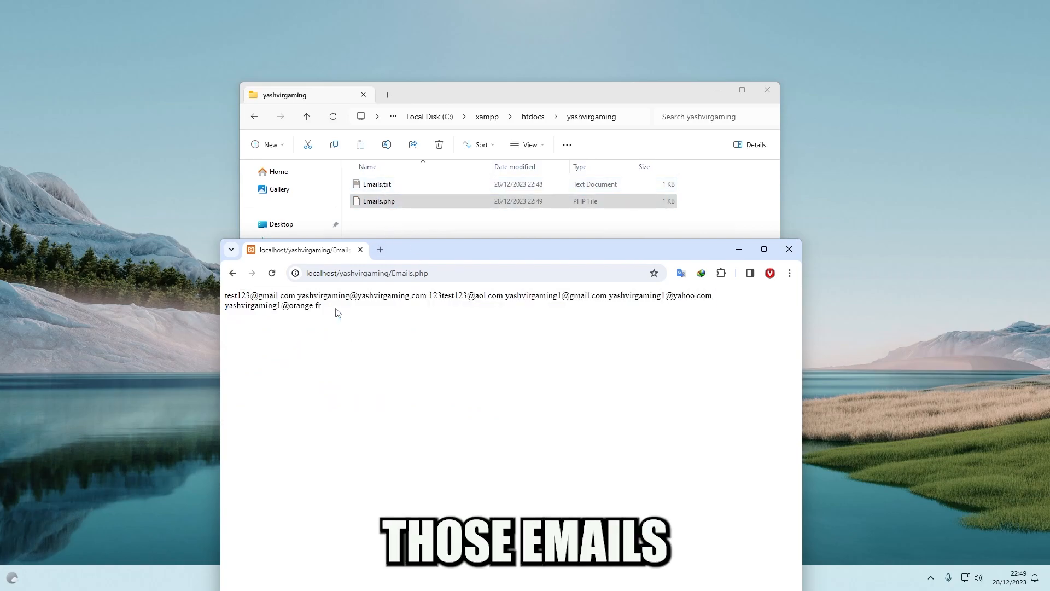
Go back and open Emails.txt, selecting the address list shown one per line
{"action": "left_click", "coordinate": [233, 273]}
{"action": "left_click", "coordinate": [257, 386]}
{"action": "left_click_drag", "start_coordinate": [316, 339], "coordinate": [380, 349]}
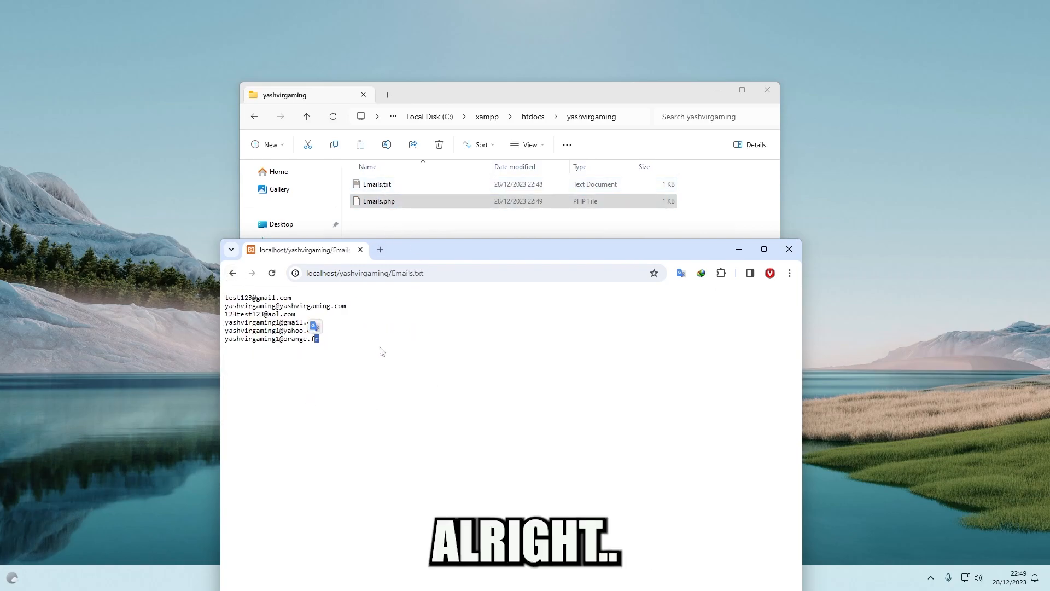
{"action": "mouse_move", "coordinate": [224, 296]}
{"action": "left_mouse_down"}
{"action": "mouse_move", "coordinate": [333, 347]}
{"action": "mouse_move", "coordinate": [224, 290]}
{"action": "left_mouse_up"}
Return Chrome to the folder listing, then open and close Emails.txt from File Explorer
{"action": "left_click", "coordinate": [225, 289]}
{"action": "left_click", "coordinate": [233, 273]}
{"action": "left_click", "coordinate": [432, 201]}
{"action": "key", "text": "alt+Tab"}
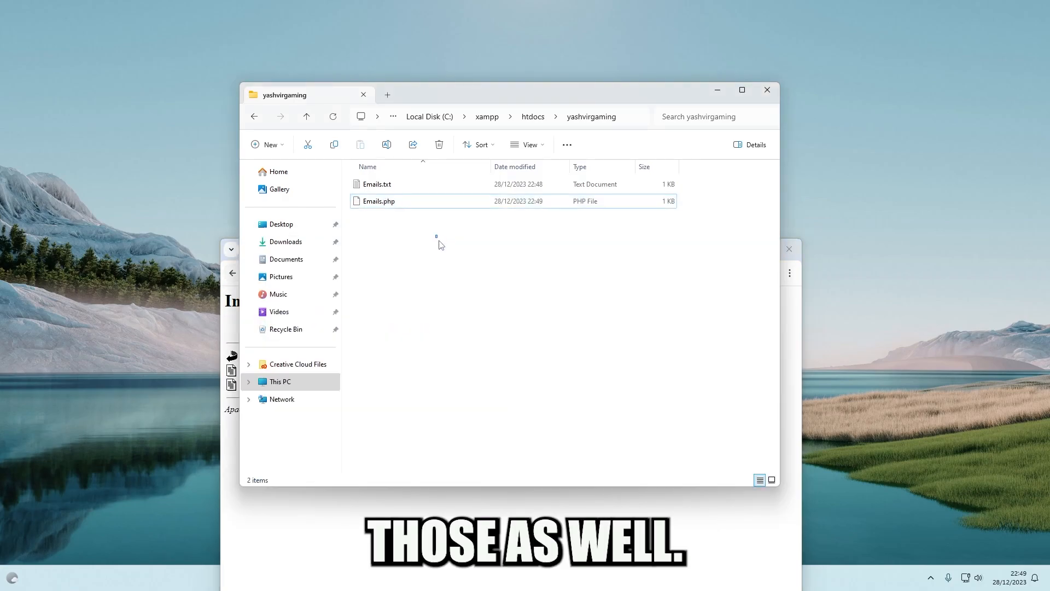
{"action": "left_click_drag", "start_coordinate": [457, 246], "coordinate": [446, 274]}
{"action": "double_click", "coordinate": [383, 182]}
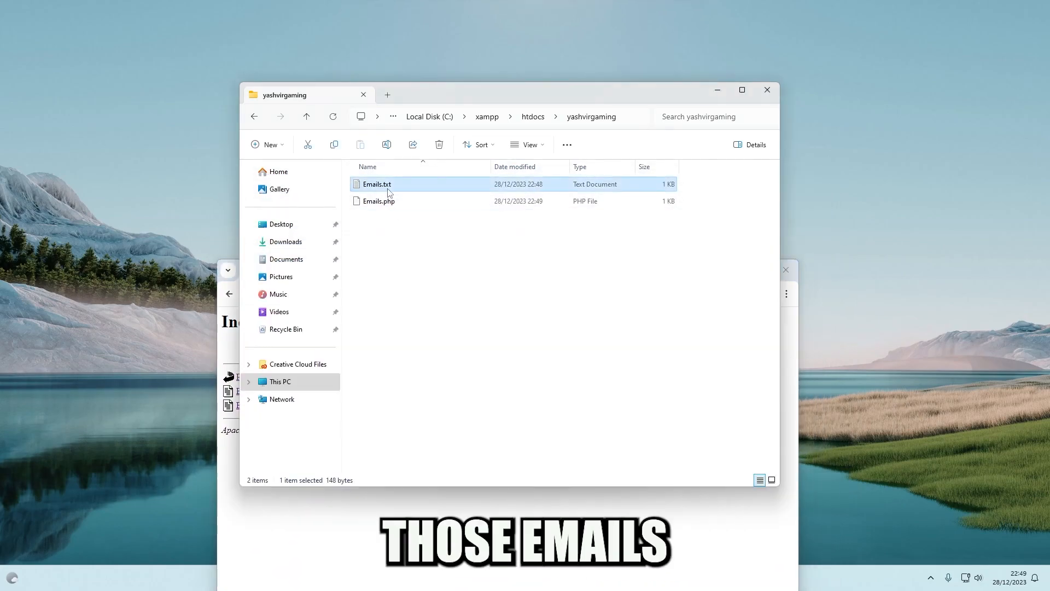
{"action": "left_click", "coordinate": [867, 181]}
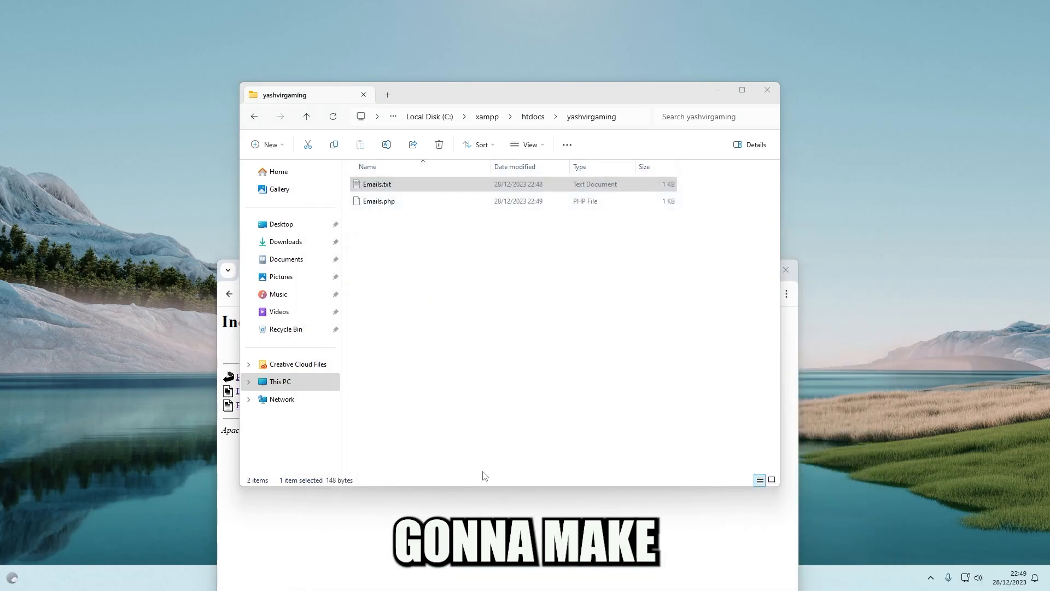
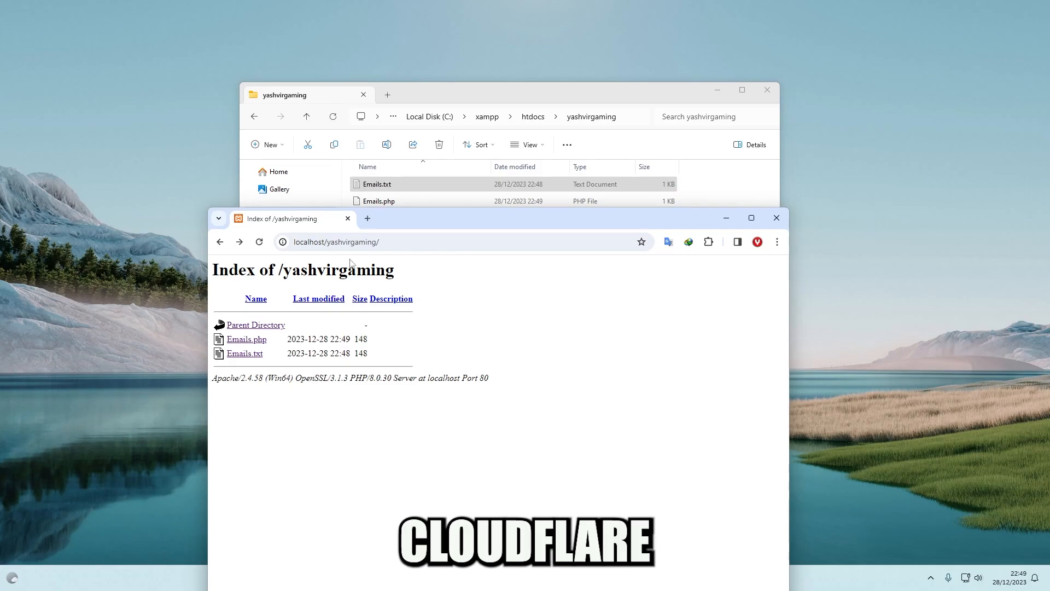
In a new tab, search Google for 'cloudflare email-decode.min.js' from the history suggestion
{"action": "left_click", "coordinate": [367, 218]}
{"action": "type", "text": "clo"}
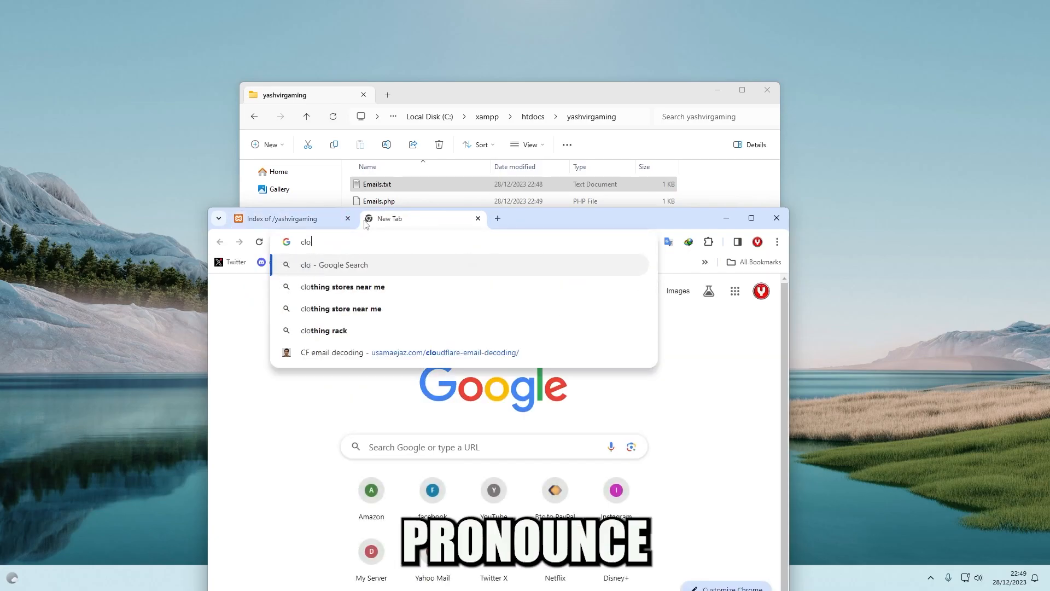
{"action": "type", "text": "udflare email decode"}
{"action": "key", "text": "Down"}
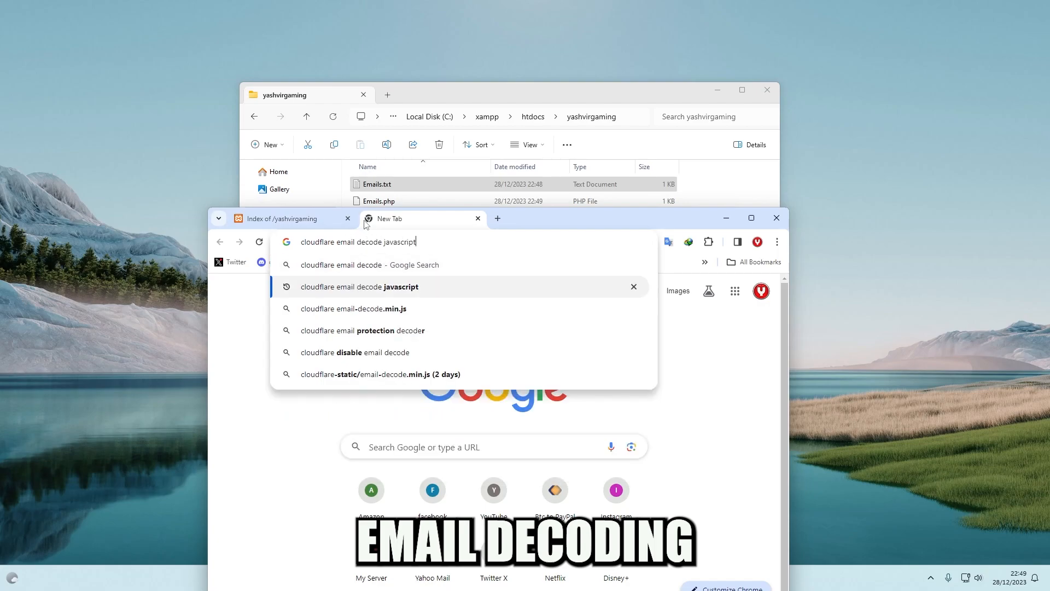
{"action": "left_click", "coordinate": [358, 309]}
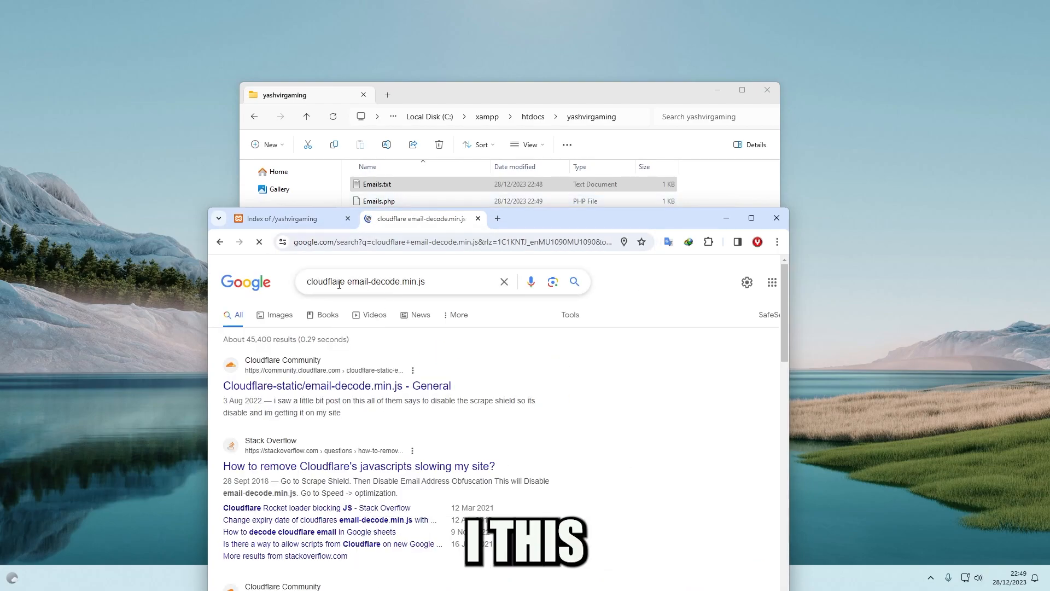
Trim the query to 'cloudflare email-decode', search again, and select the query text
{"action": "left_click", "coordinate": [340, 284]}
{"action": "left_click_drag", "start_coordinate": [400, 283], "coordinate": [446, 283]}
{"action": "key", "text": "BackSpace"}
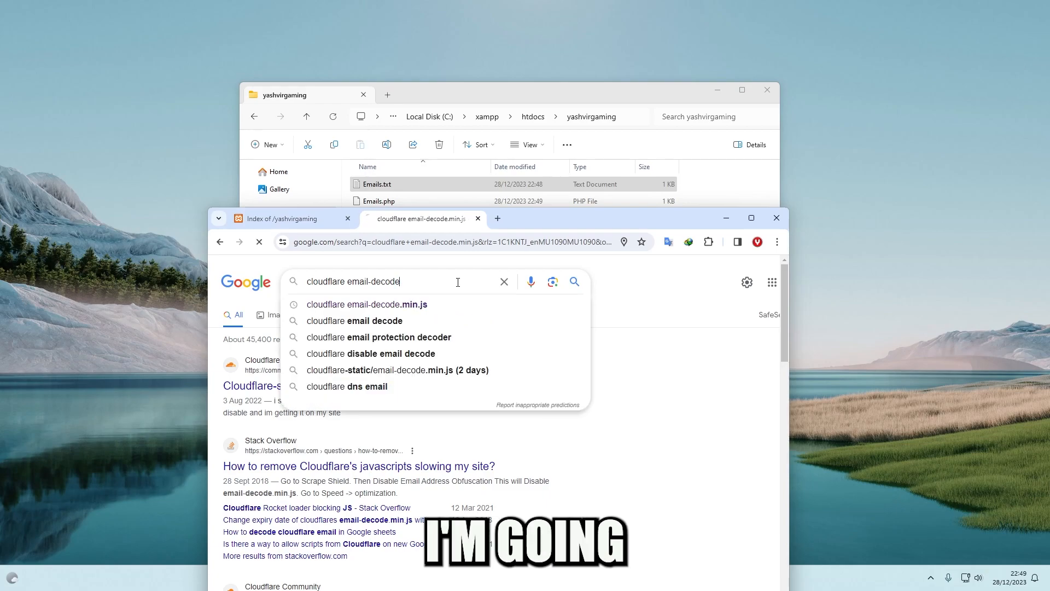
{"action": "key", "text": "Return"}
{"action": "left_click_drag", "start_coordinate": [401, 281], "coordinate": [466, 213]}
Close the Google results tab, the Chrome window, and the yashvirgaming folder window
{"action": "left_click", "coordinate": [478, 218]}
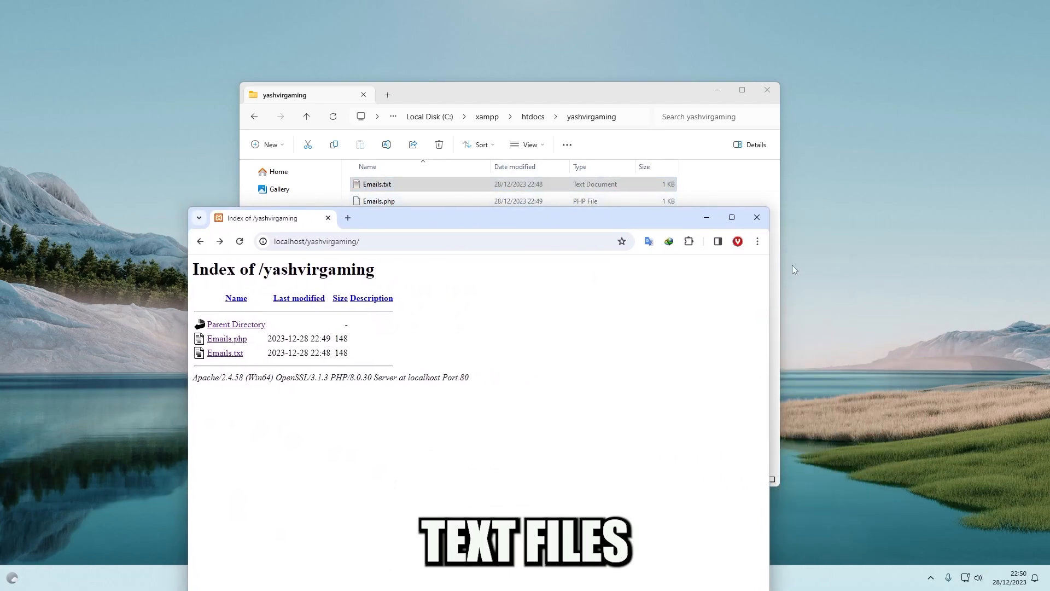
{"action": "left_click", "coordinate": [757, 217]}
{"action": "left_click", "coordinate": [768, 90]}
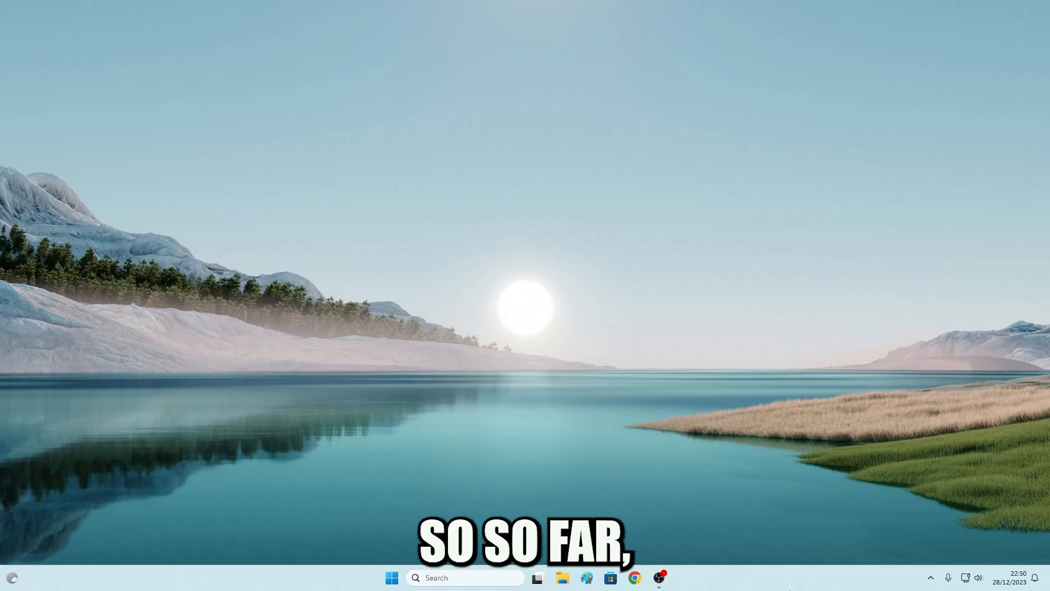